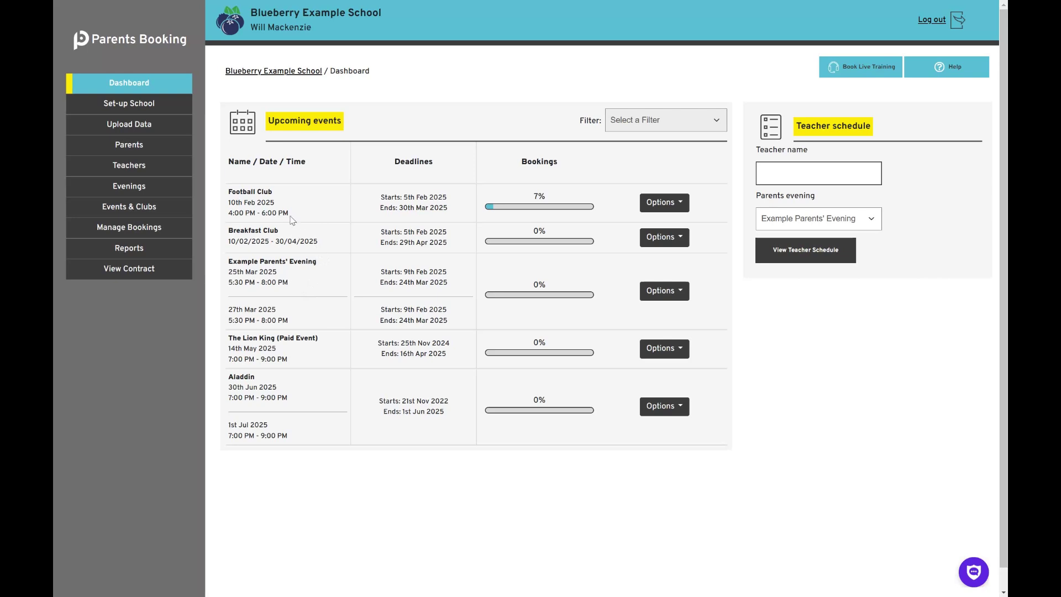
- Add a new teacher to the master list, entering the teacher's name with SEN as subject and department, and save the record
click(170, 177)
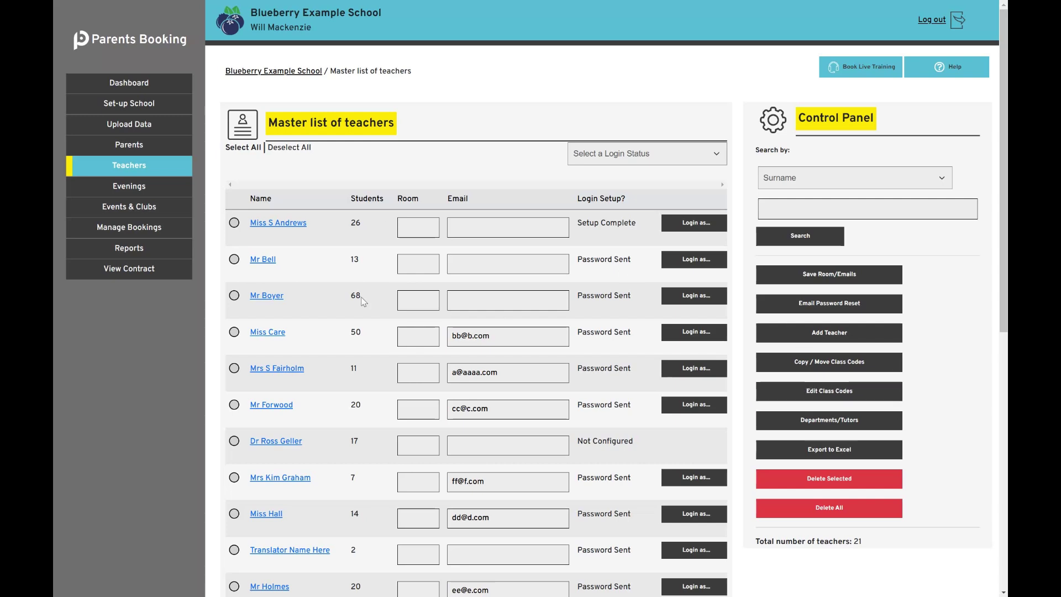
scroll(362, 300, down, 5)
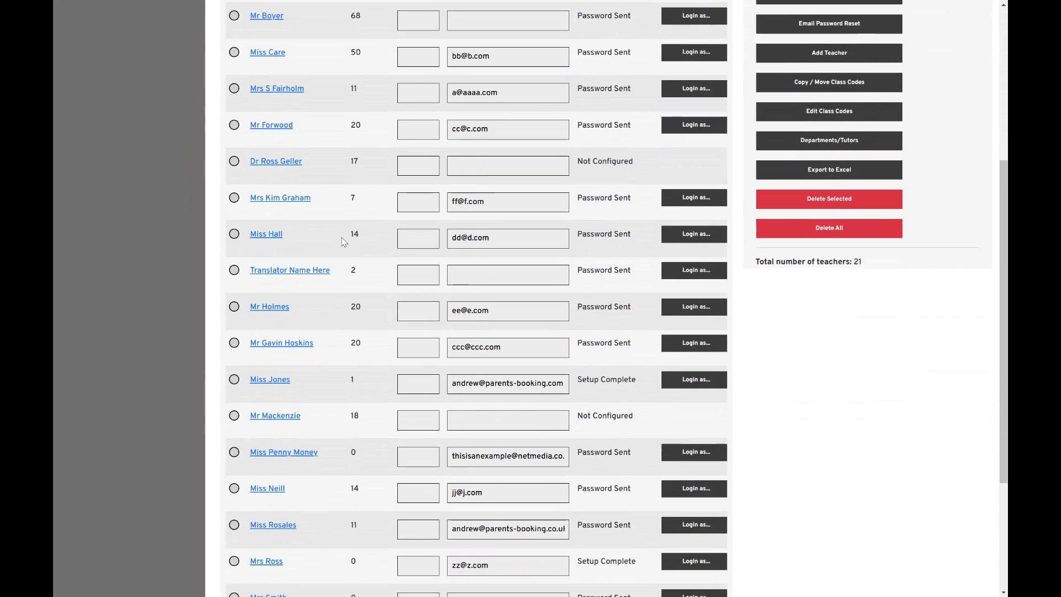
scroll(342, 240, up, 5)
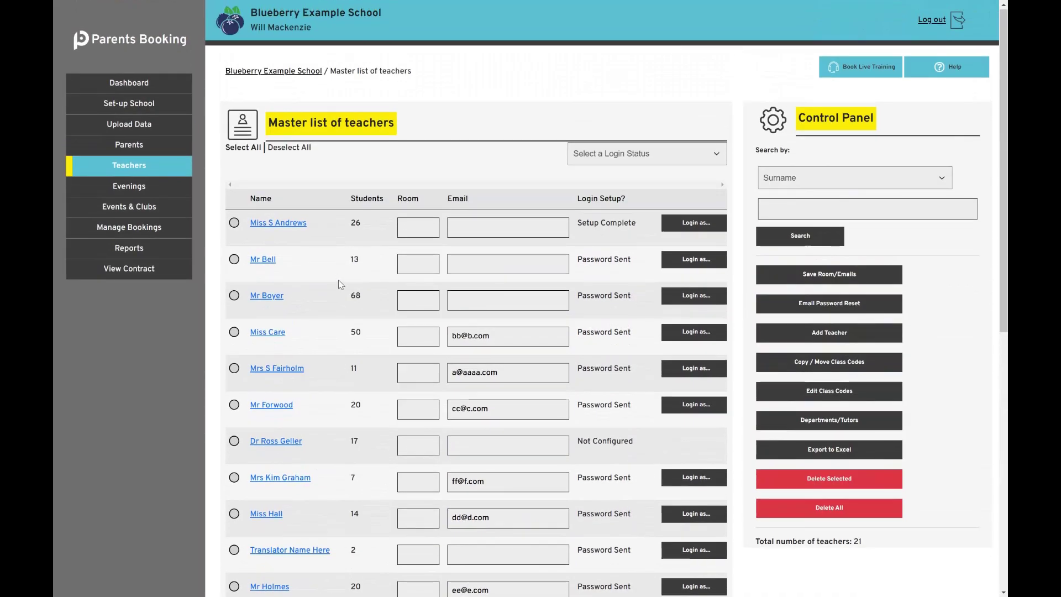
click(821, 340)
click(796, 181)
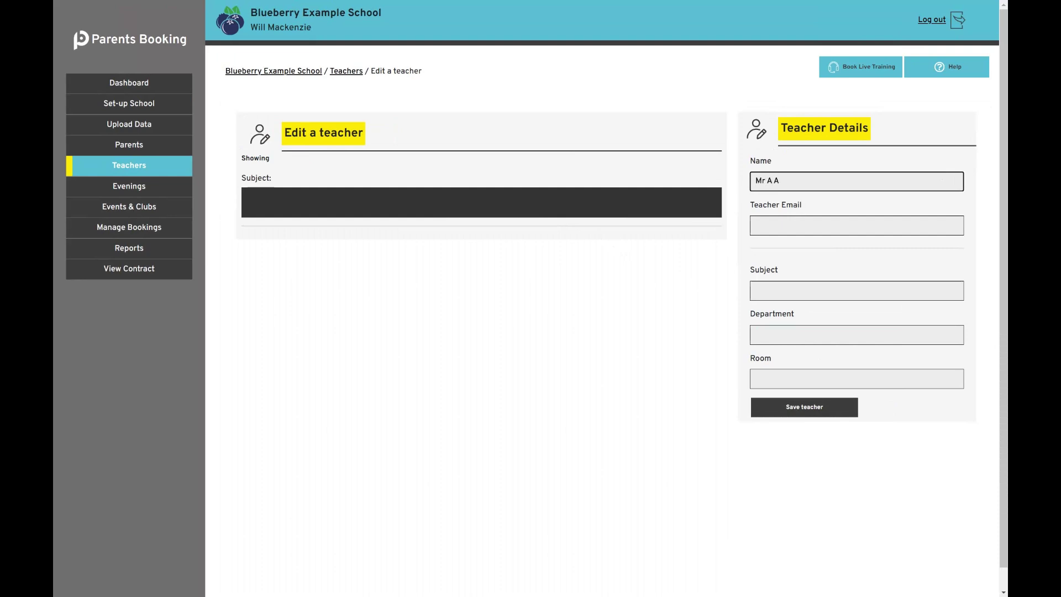
text(Mr A Absolu)
key(Tab)
key(Tab)
text(SEN)
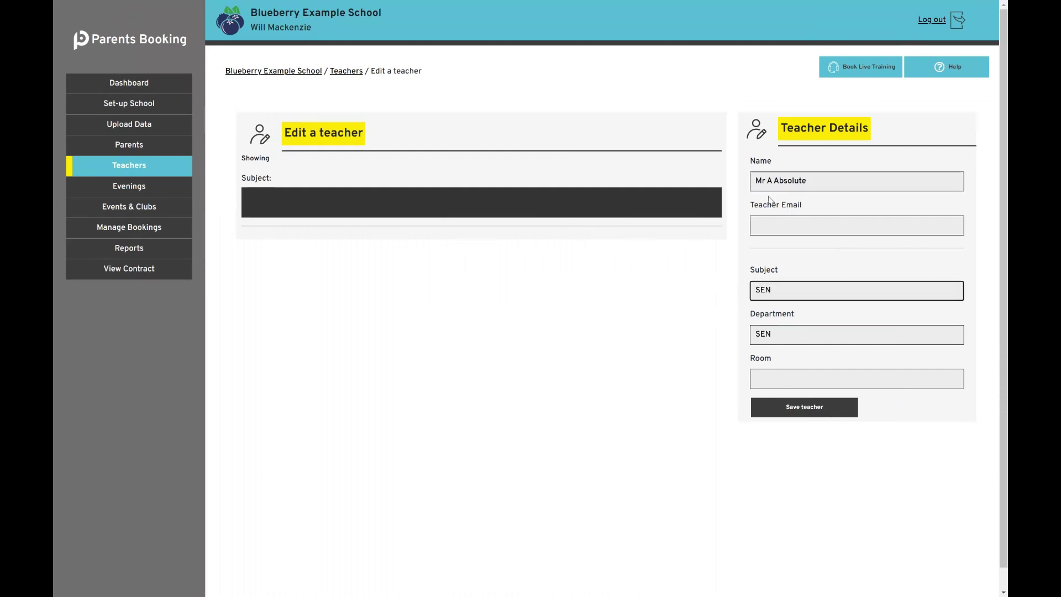
click(808, 409)
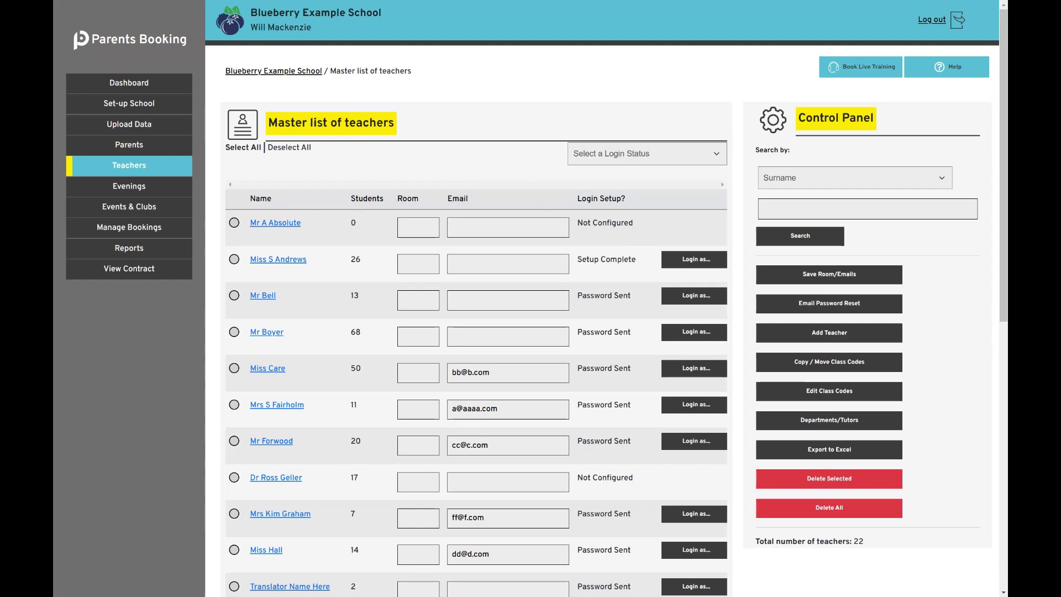
- Open the new SEN teacher's record and bring up the Whole School year group's students for adding
click(269, 226)
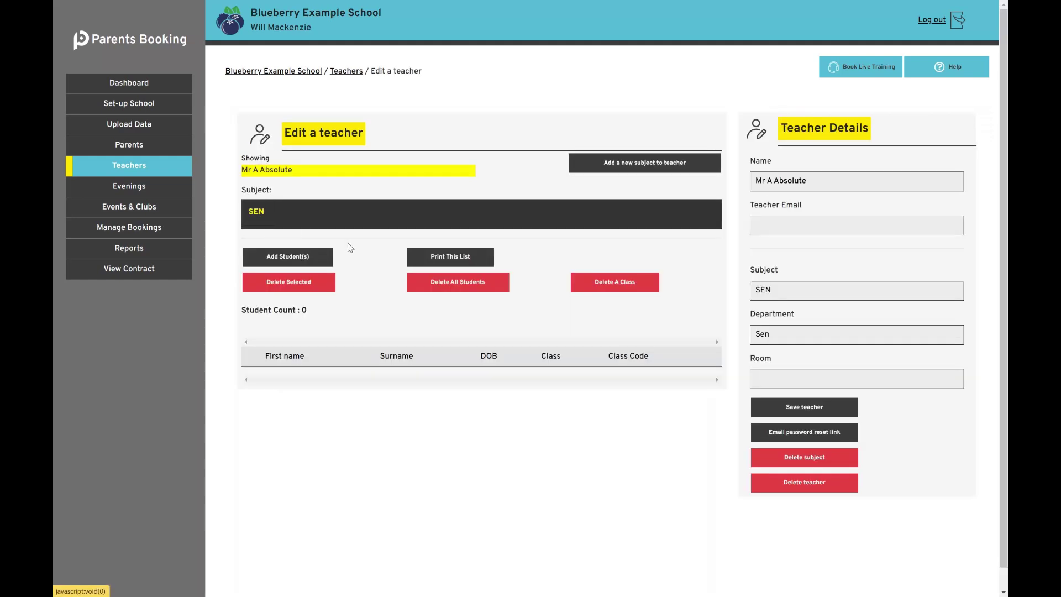
click(294, 259)
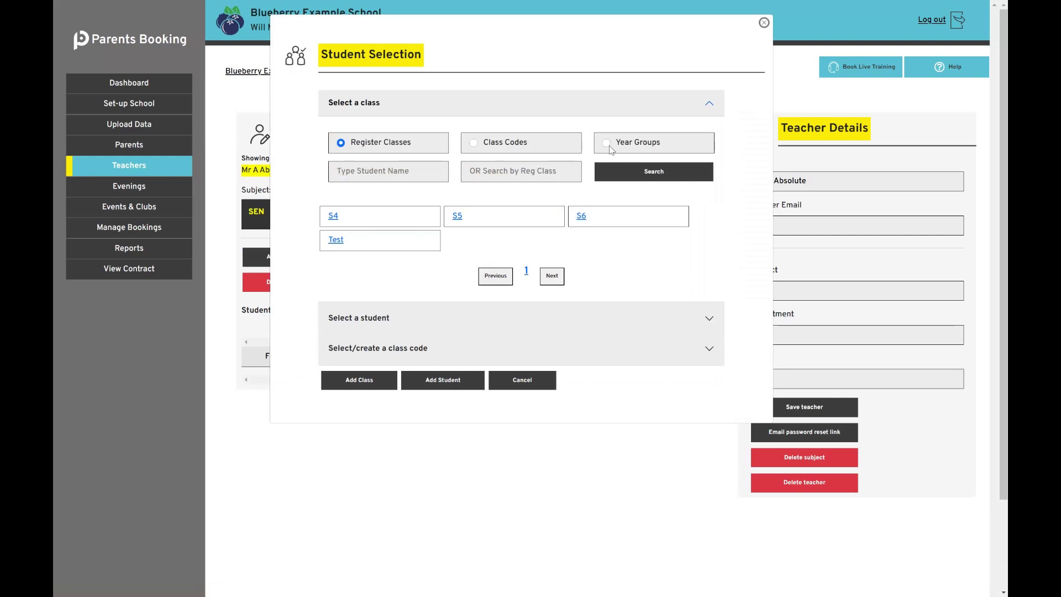
click(607, 145)
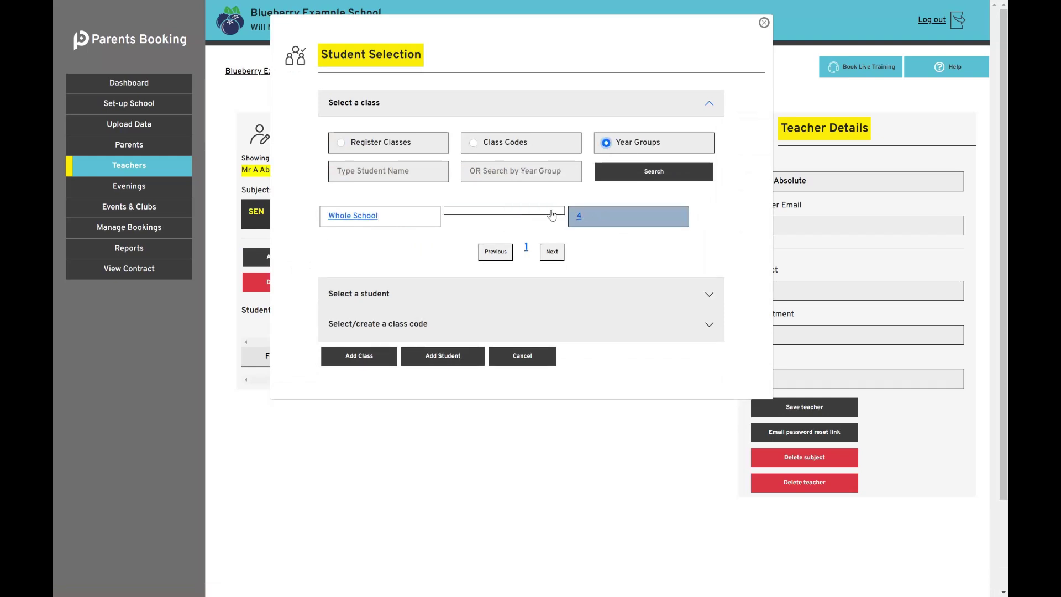
click(378, 217)
- Select the second, third, fifth, sixth, eighth, ninth and tenth students on page 1 of the Whole School list
click(427, 231)
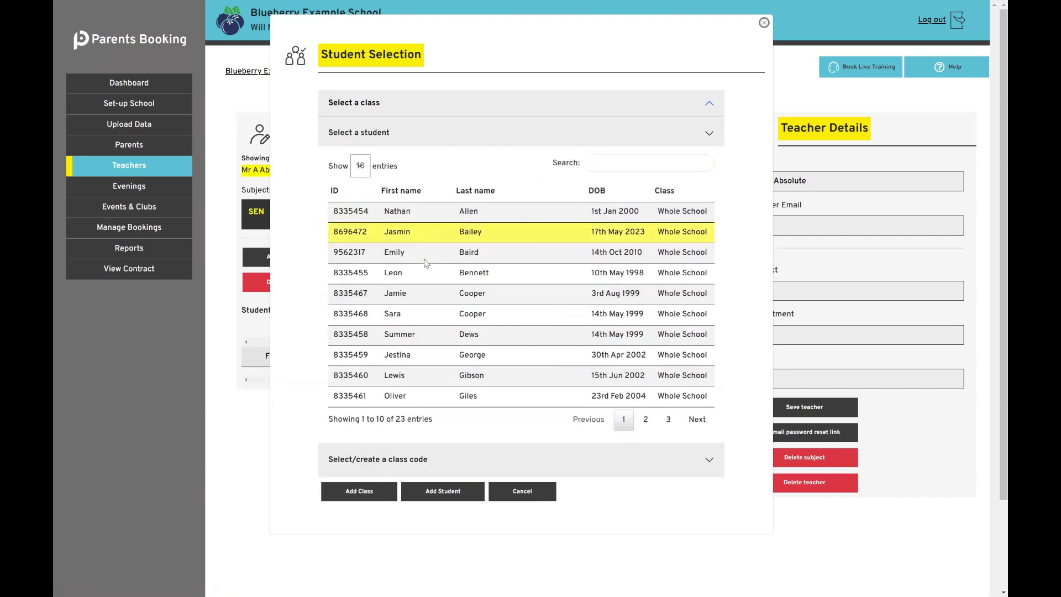
click(428, 254)
click(432, 294)
click(437, 314)
click(440, 355)
click(440, 376)
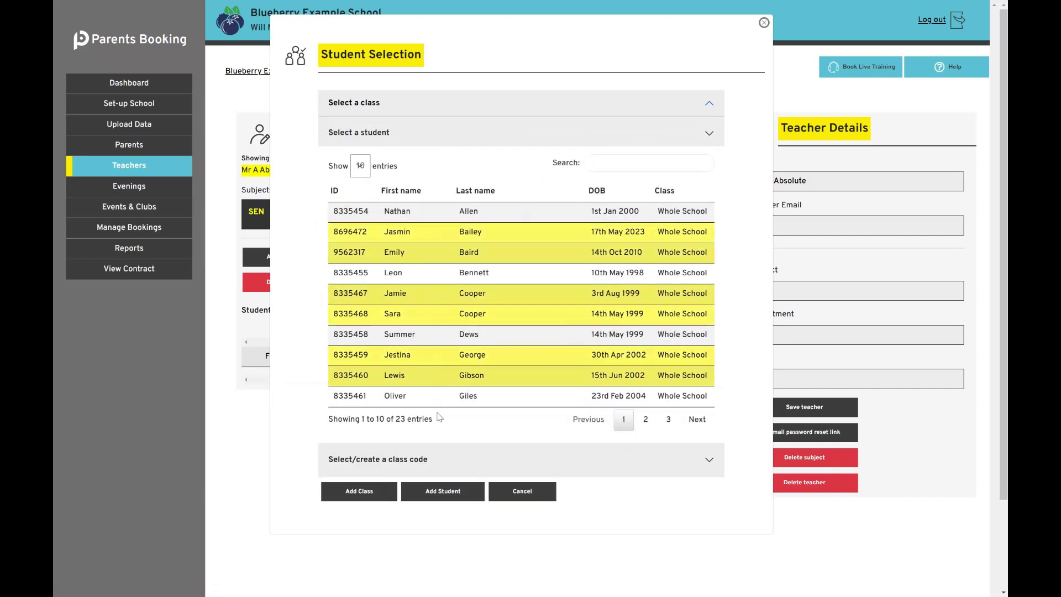
click(442, 397)
- Select the second, fifth, seventh and ninth students on page 2 of the Whole School list
click(645, 419)
click(451, 235)
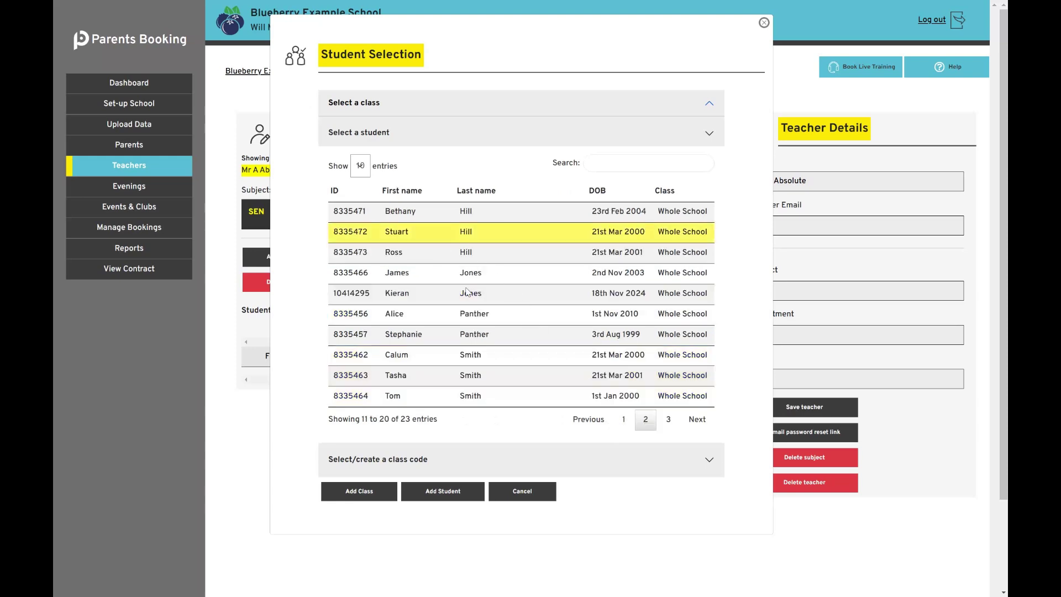
click(468, 293)
click(466, 334)
click(470, 375)
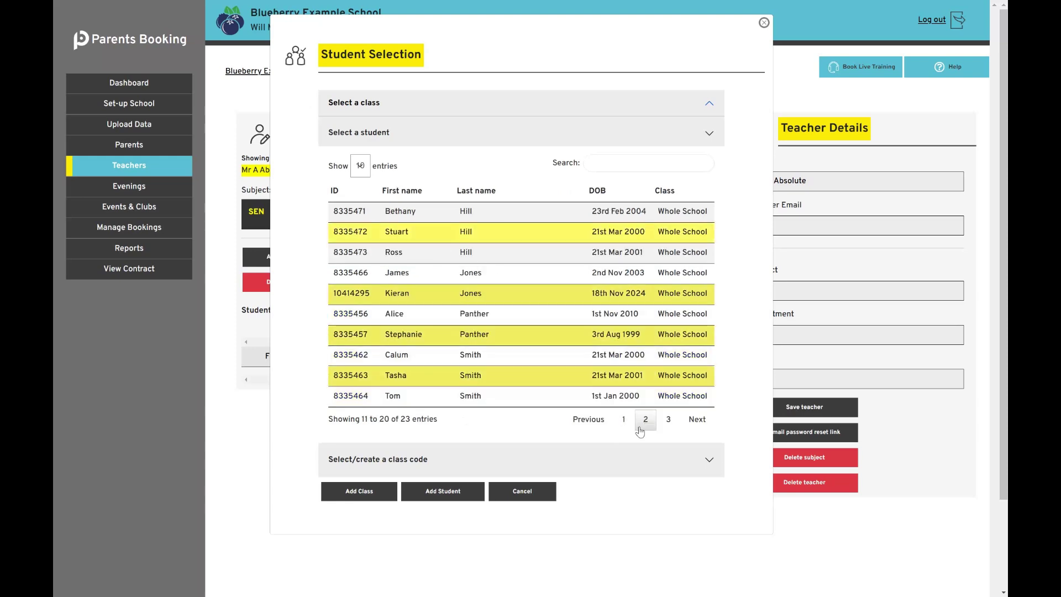
- Add the selected students to the teacher under a custom class code SEN and review the resulting student list
click(447, 493)
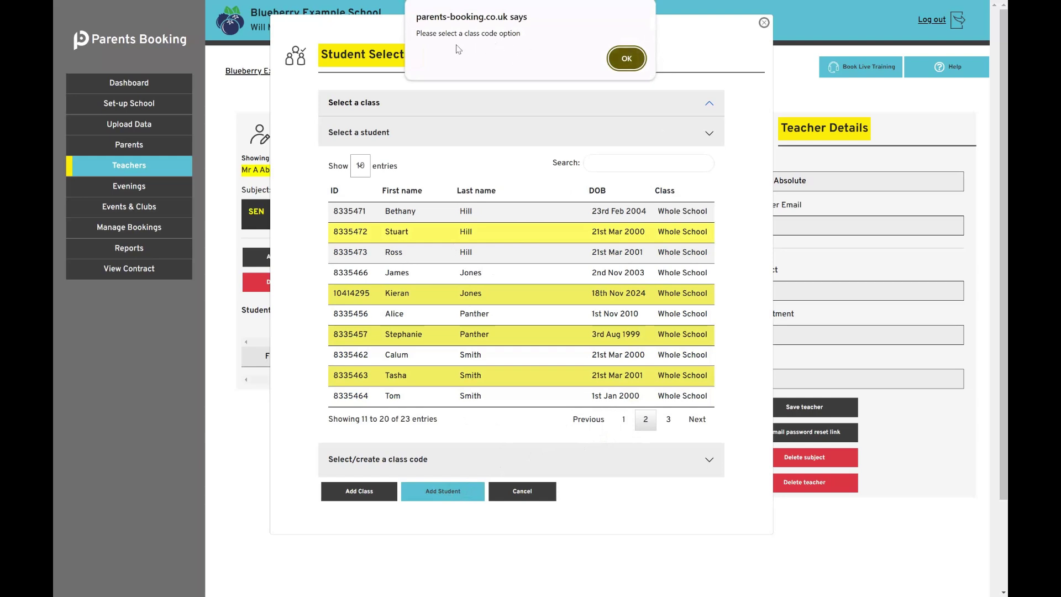
click(627, 59)
click(332, 131)
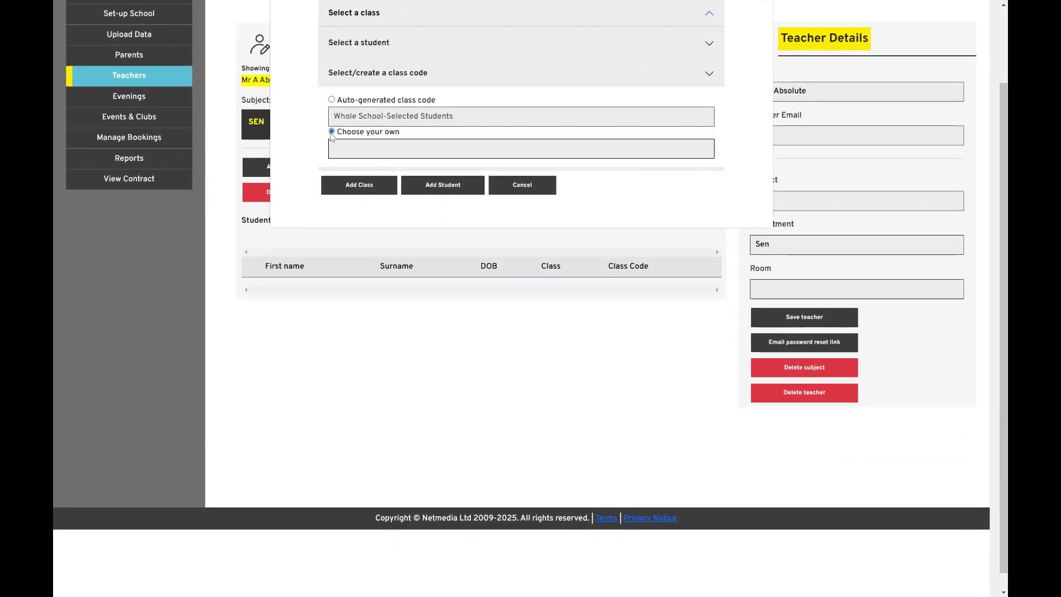
click(354, 148)
text(SEN)
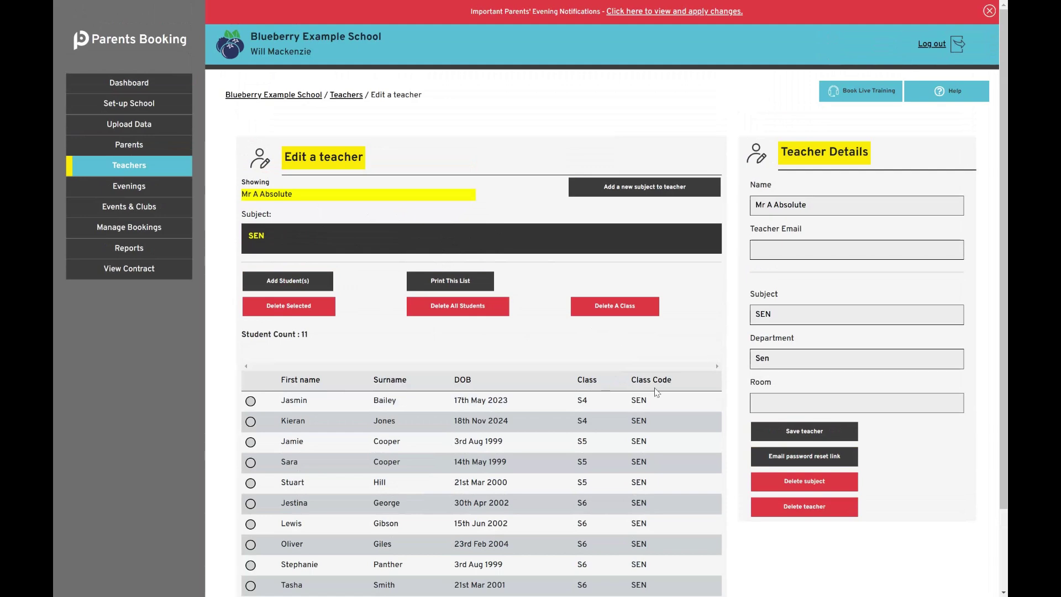
scroll(656, 392, down, 3)
scroll(642, 480, up, 3)
- Create a parents' evening group named Spring Term for 2024 to 2025
click(123, 187)
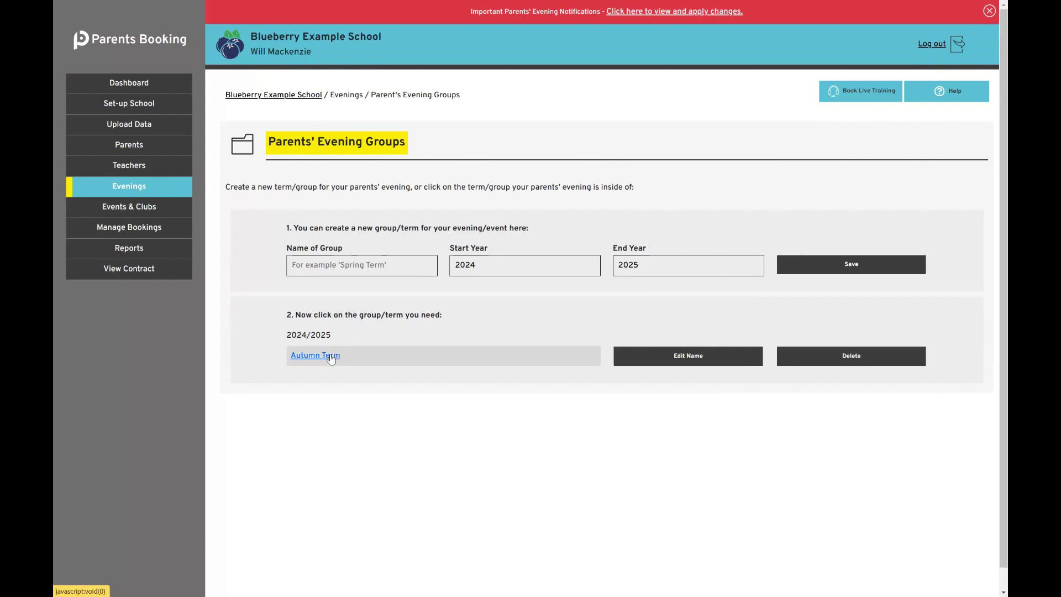
click(364, 265)
text(Spring Term)
click(799, 265)
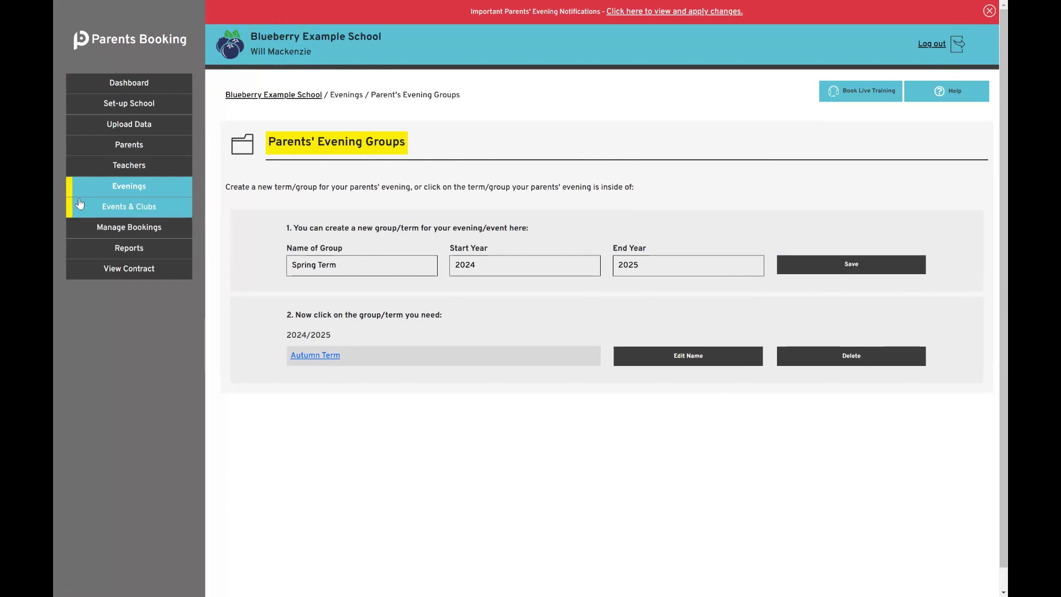
- Start a new parents' evening in the Spring Term group, named SEN Parents' Evening and dated 26 February 2025
click(318, 354)
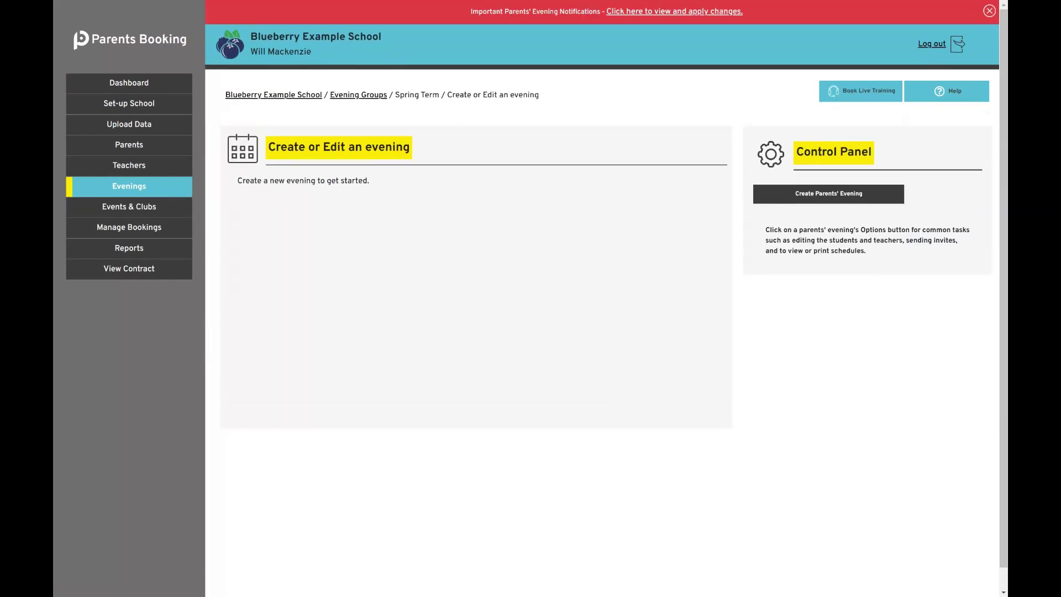
click(813, 193)
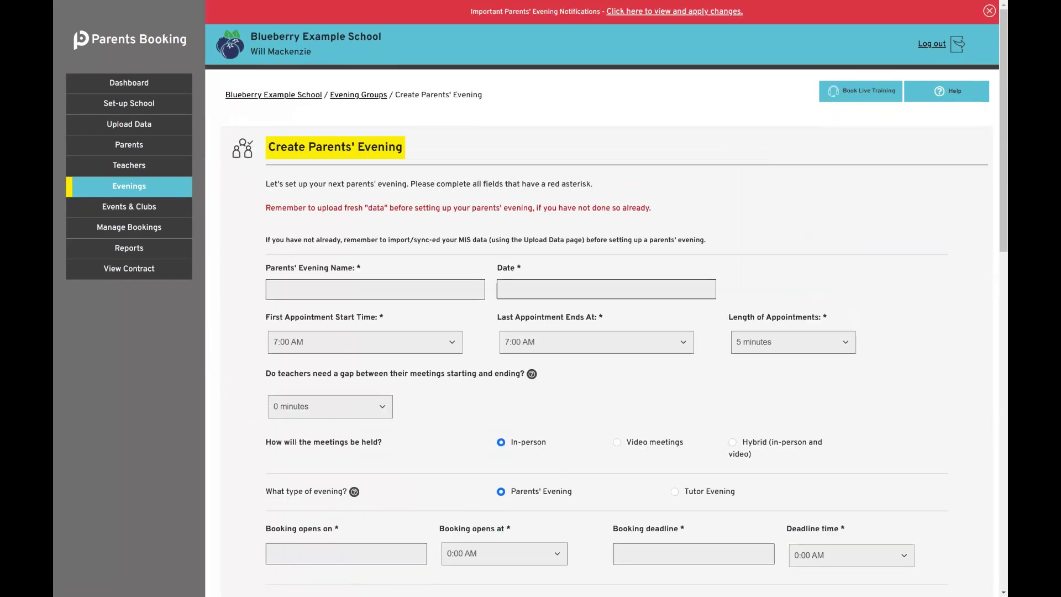
click(320, 289)
text(SEN Parenyts)
text( Evening)
click(505, 289)
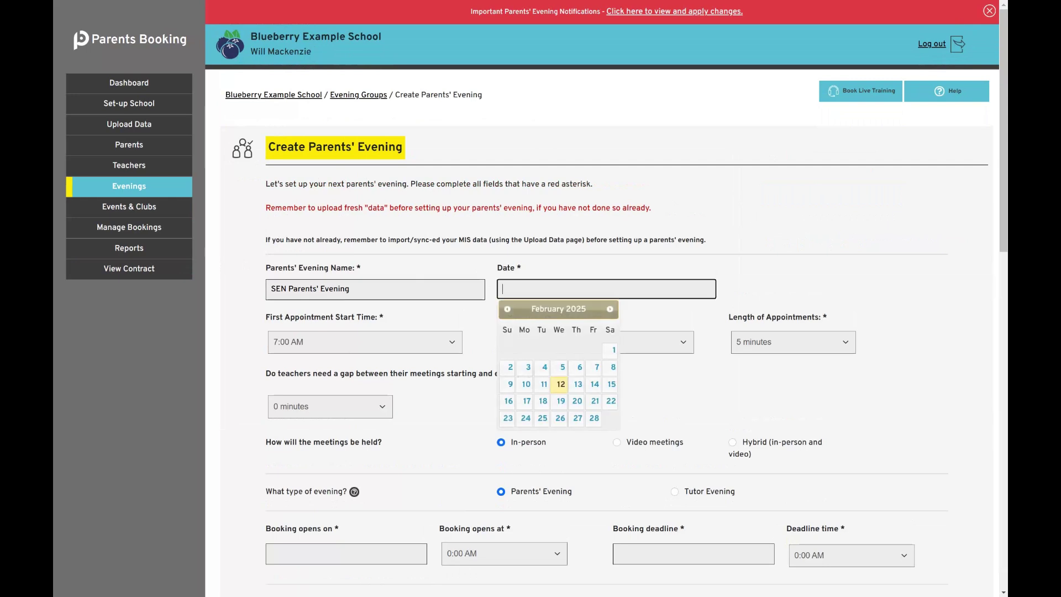
click(559, 415)
- Set the first appointment start to 6:00 PM, the last appointment end to 8:00 AM and the appointment length to 15 minutes
scroll(587, 313, down, 2)
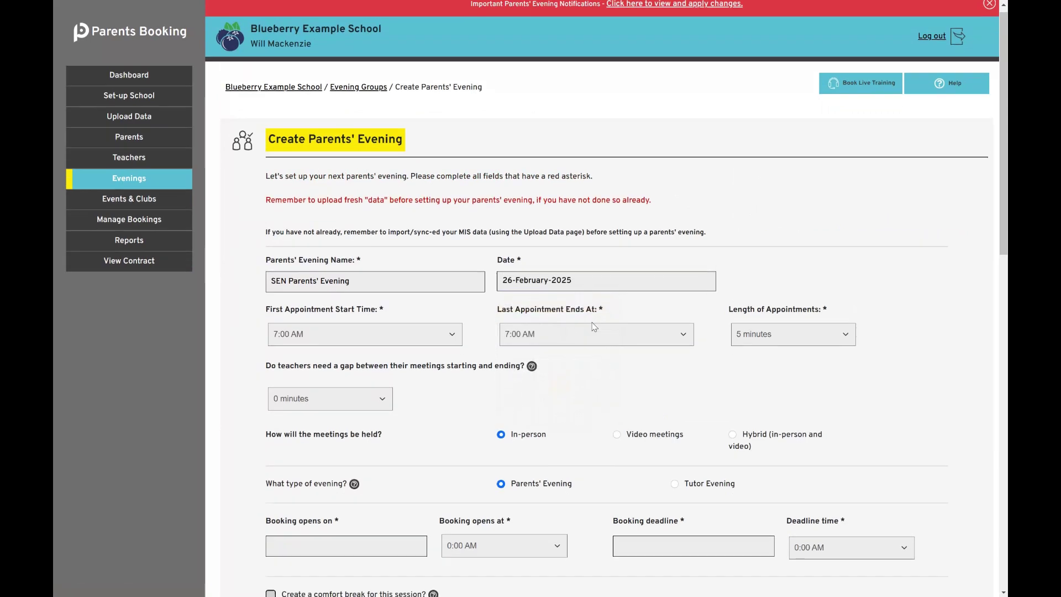
click(350, 255)
key(1)
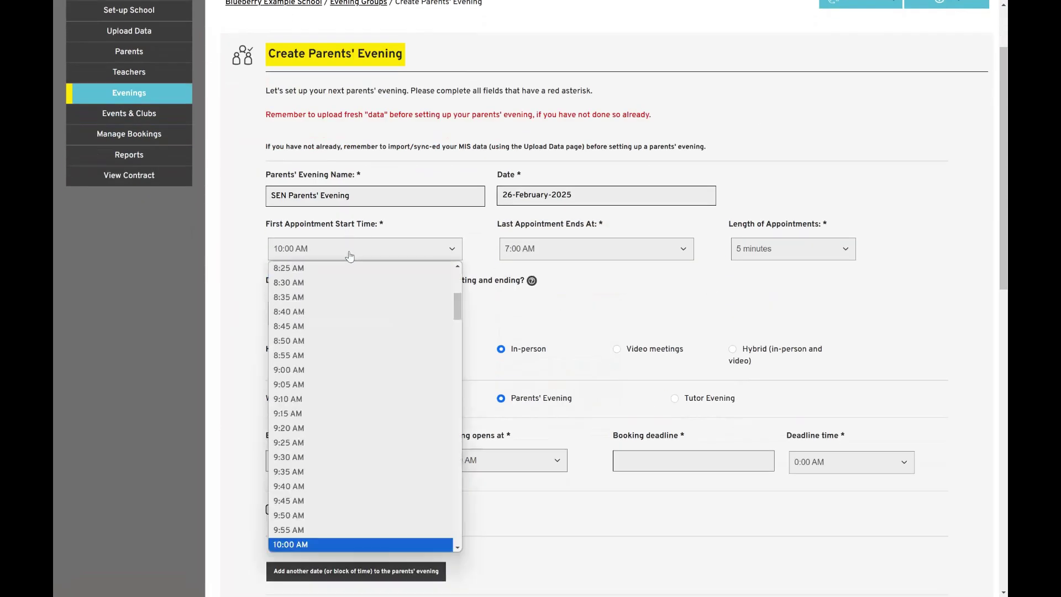
key(6)
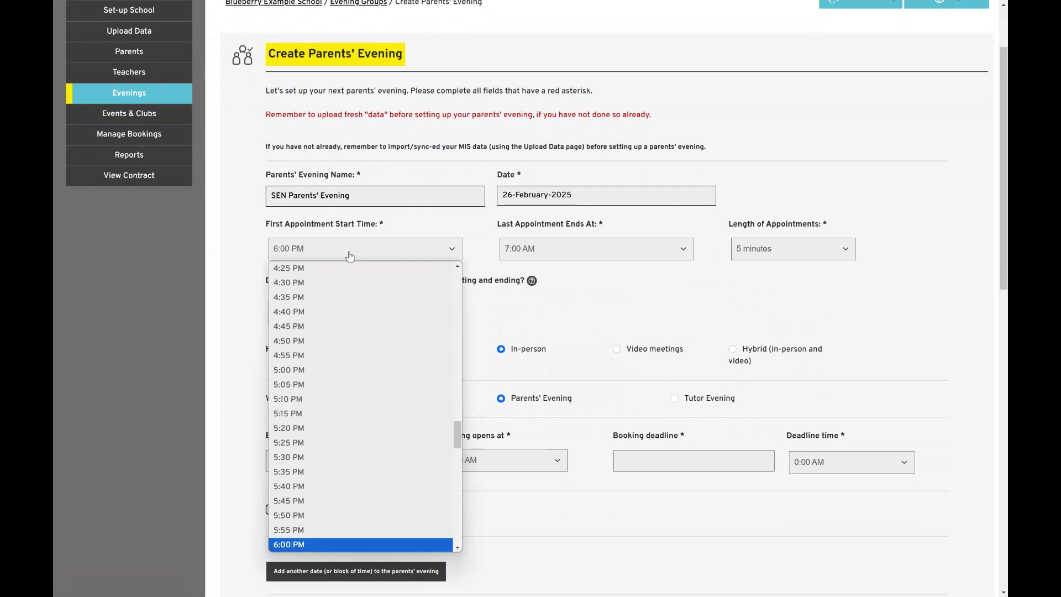
click(526, 255)
click(526, 255)
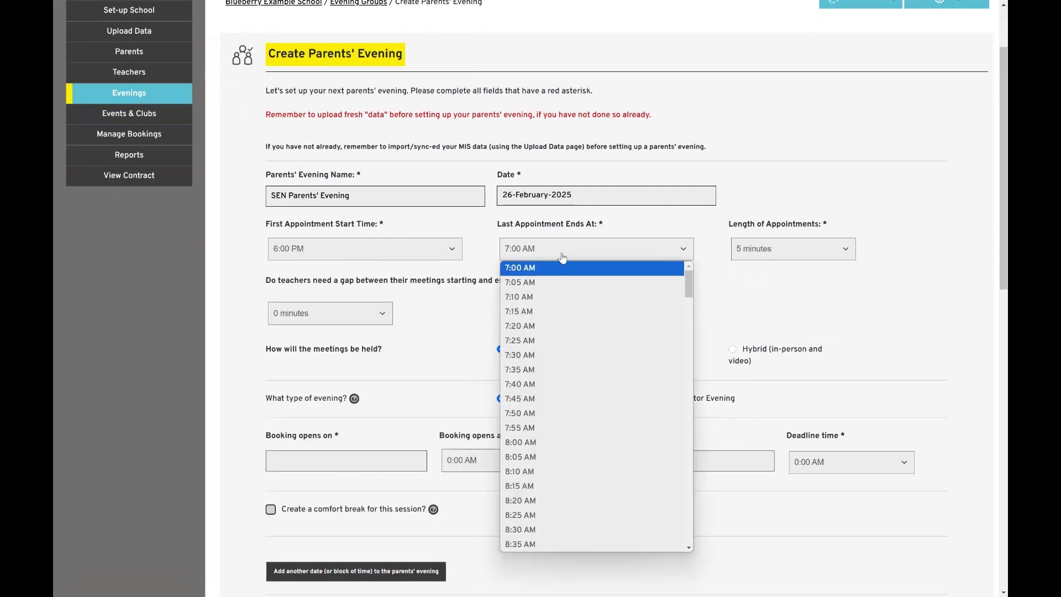
key(8)
click(714, 276)
click(823, 257)
click(769, 471)
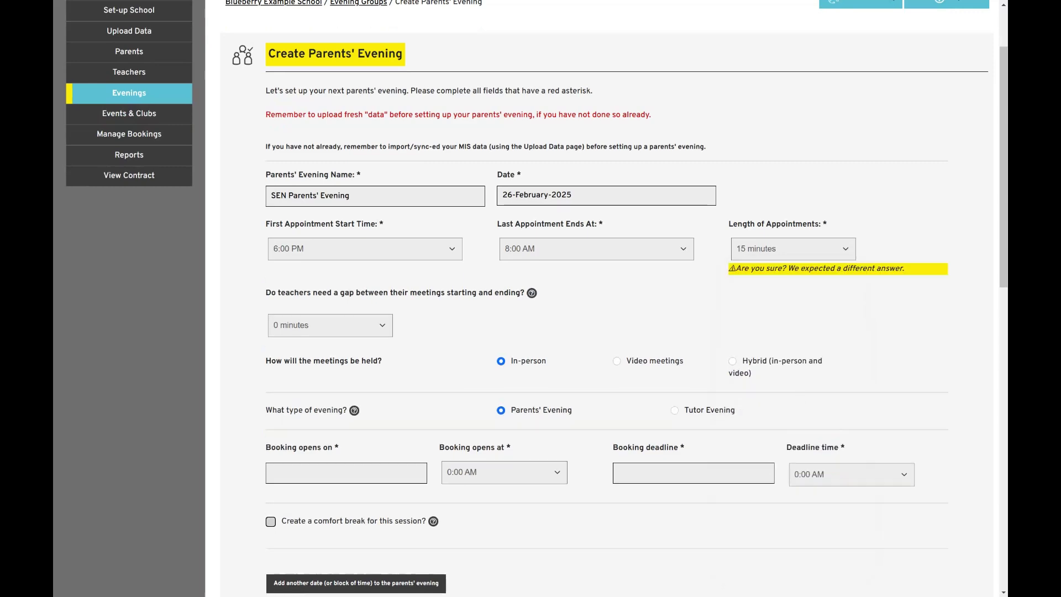
- Set booking to open on 12 February 2025 at 6:00 PM and the booking deadline to 24 February 2025
scroll(371, 301, down, 3)
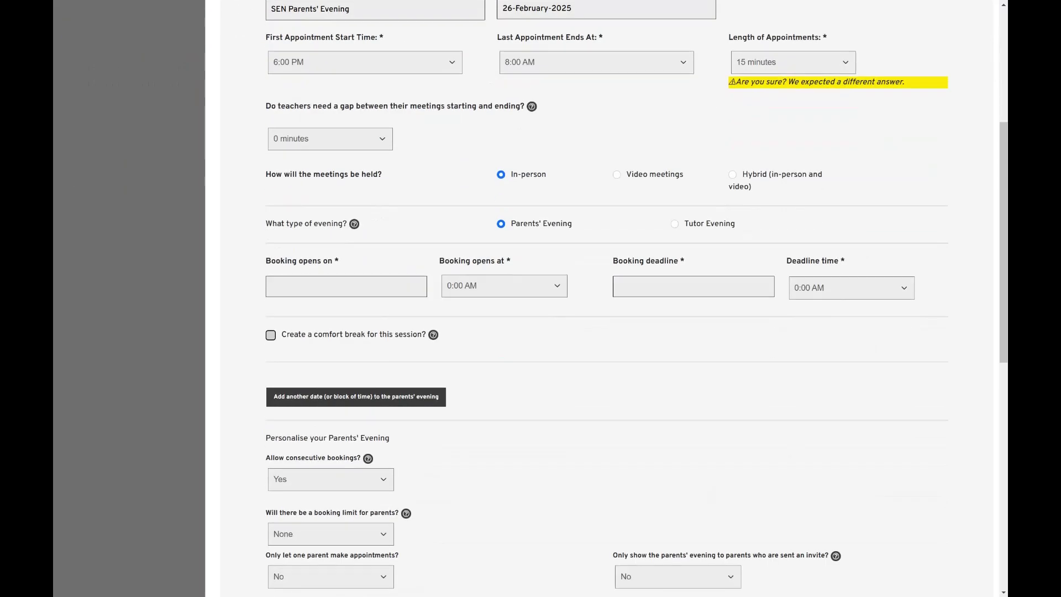
click(346, 287)
click(334, 391)
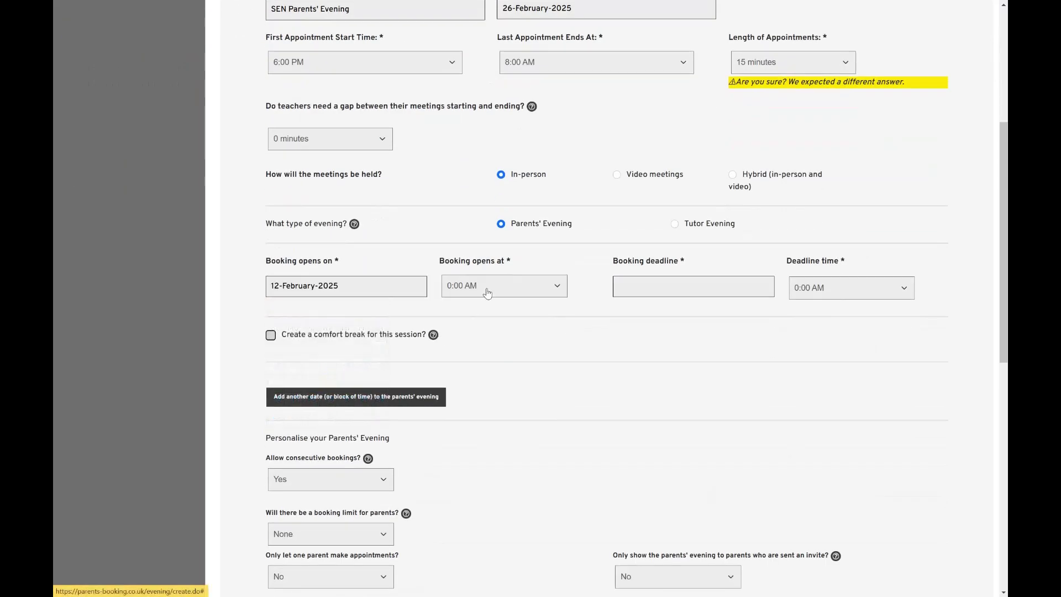
click(488, 294)
key(8)
click(579, 328)
click(532, 287)
scroll(531, 221, down, 20)
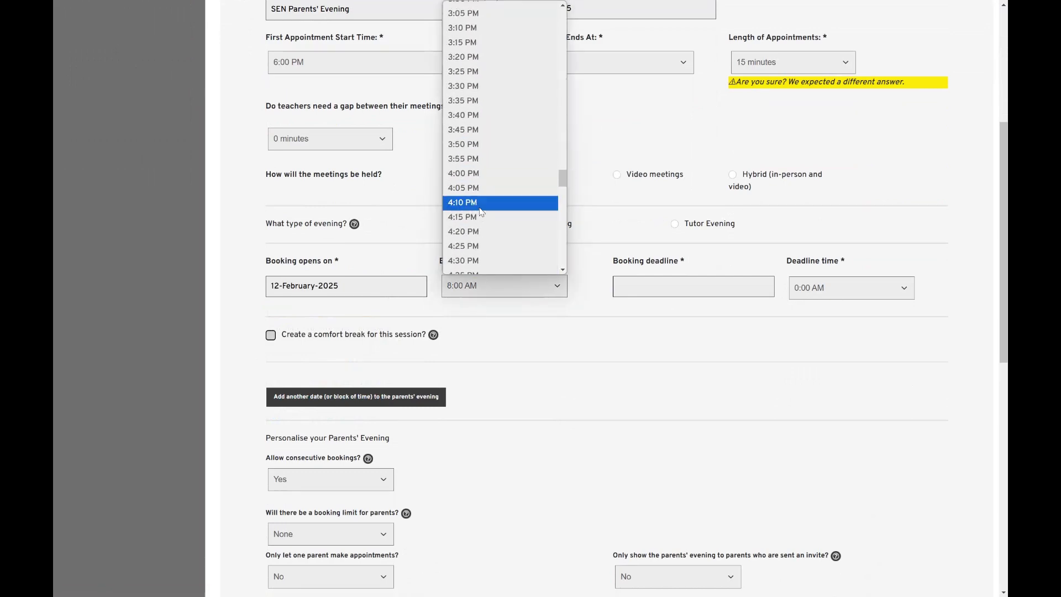
key(6)
key(Return)
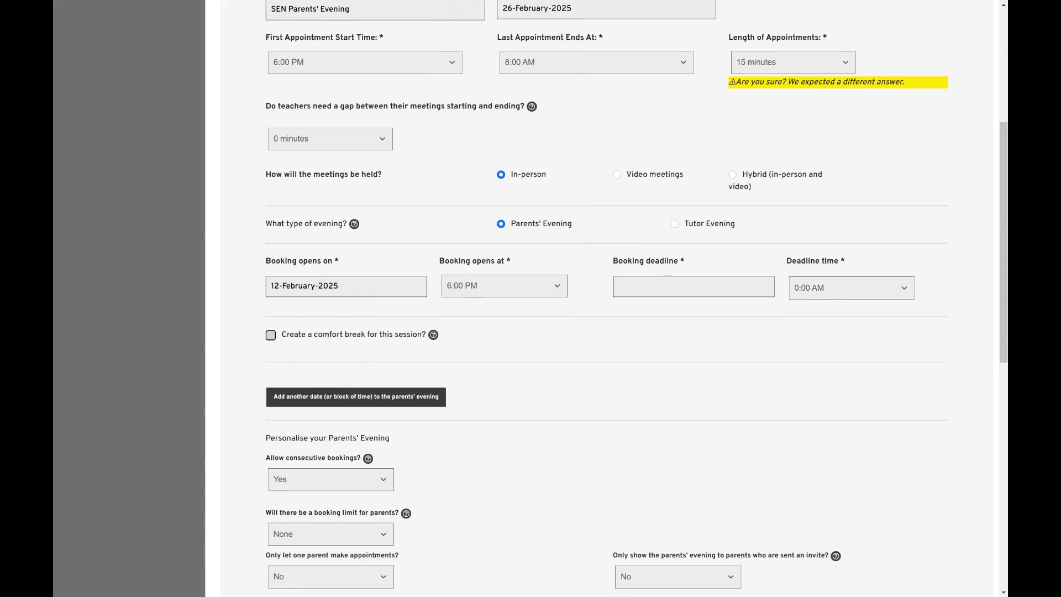
click(670, 279)
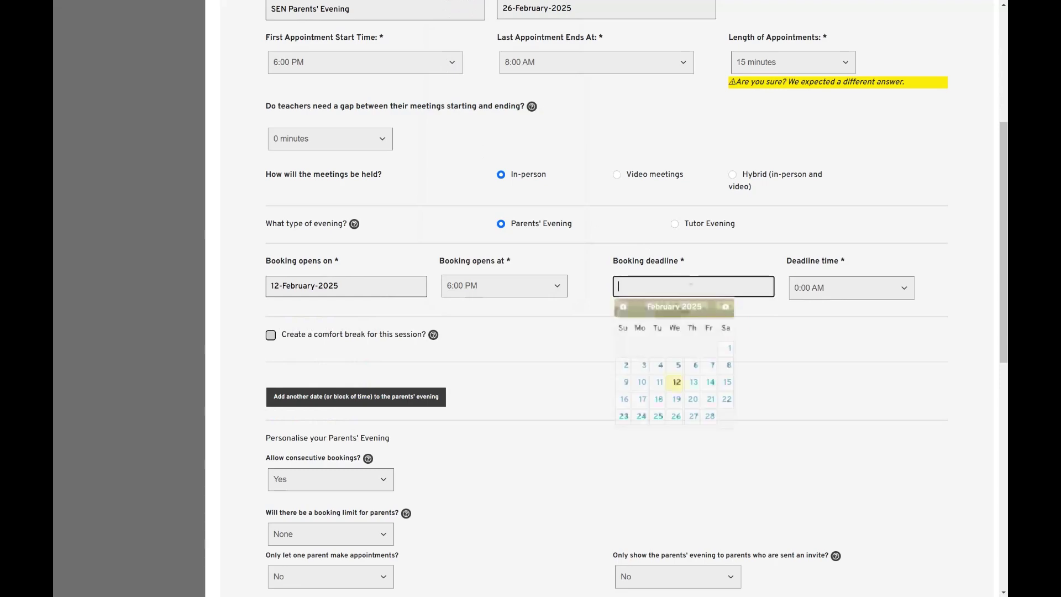
click(641, 416)
- Add the students of all registration classes to the evening and save the parents' evening
scroll(486, 396, down, 6)
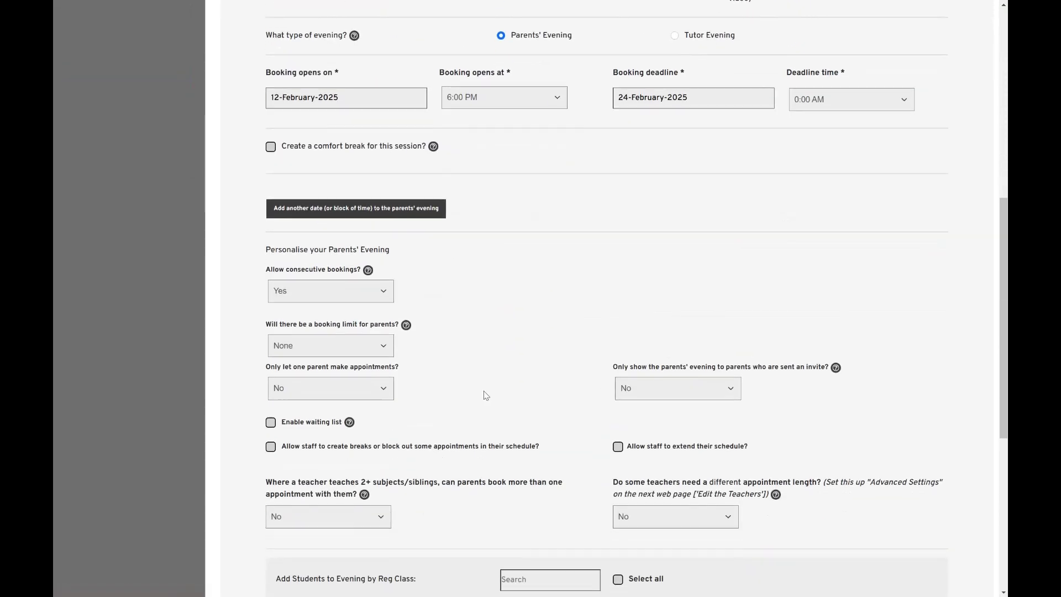
scroll(484, 390, down, 3)
scroll(480, 305, down, 2)
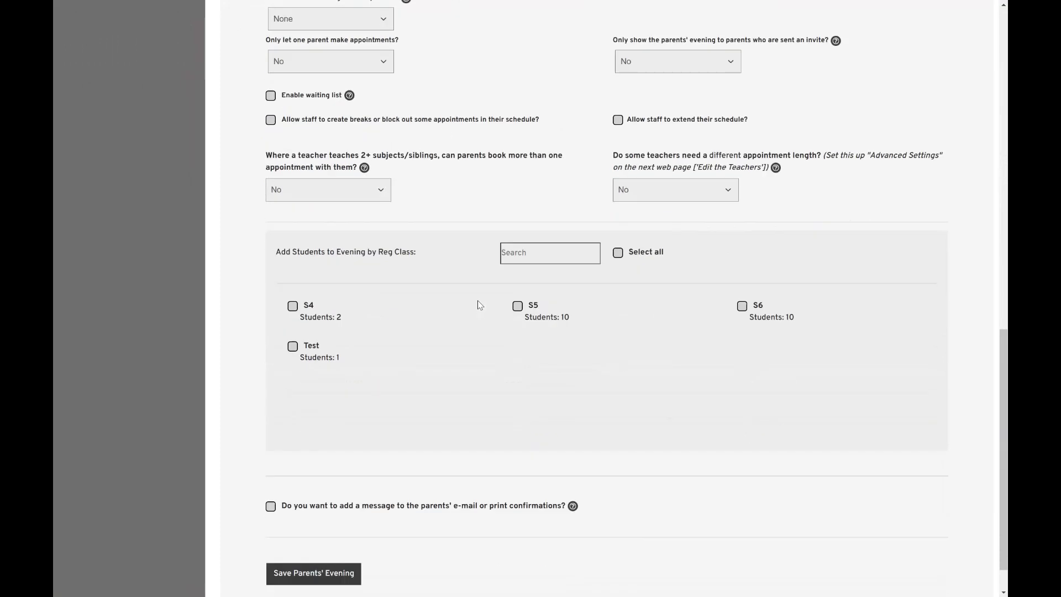
scroll(480, 305, down, 2)
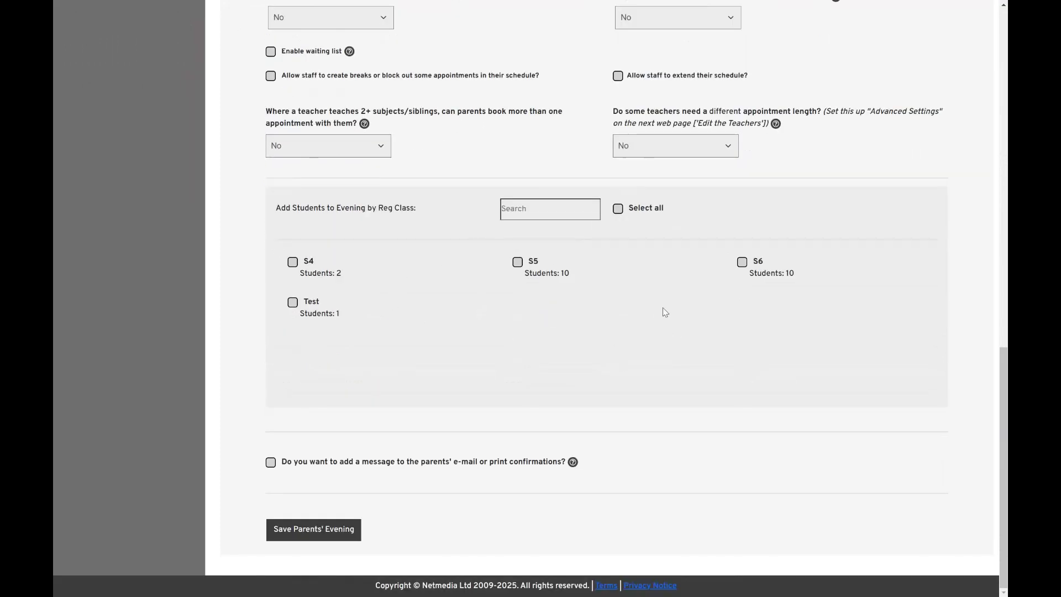
click(617, 209)
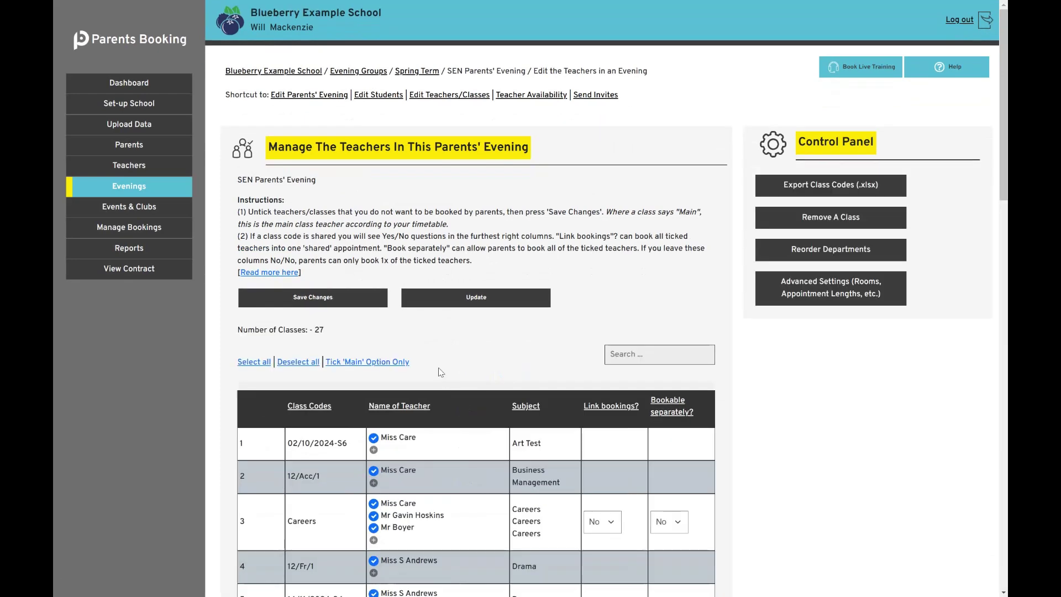
- Deselect all teachers in the SEN Parents' Evening, tick only the teacher of the SEN class code, and save the changes
scroll(310, 296, down, 2)
click(299, 293)
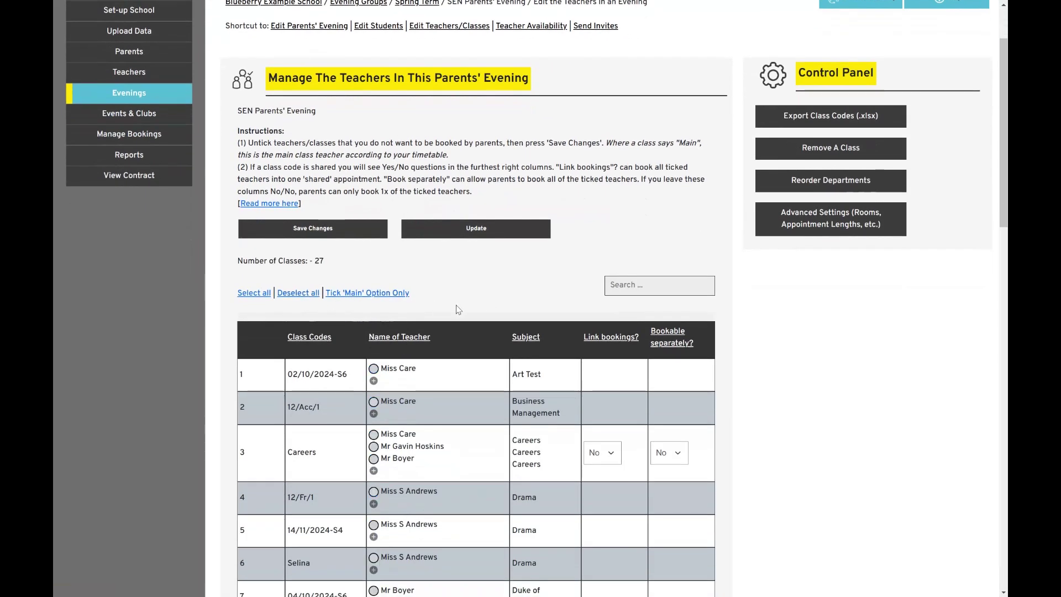
scroll(466, 313, down, 15)
scroll(466, 315, down, 6)
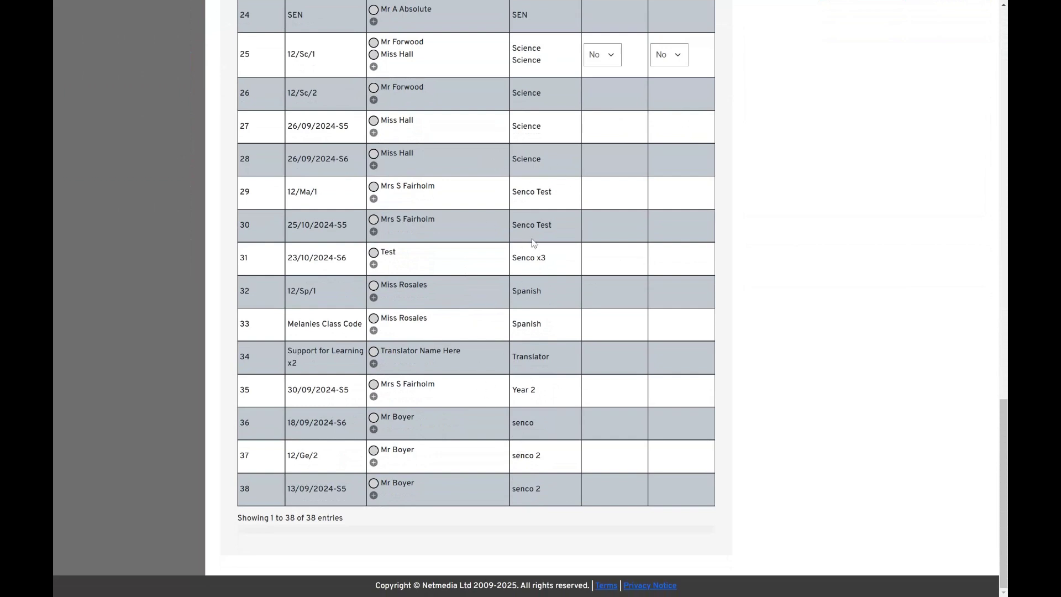
scroll(532, 165, up, 2)
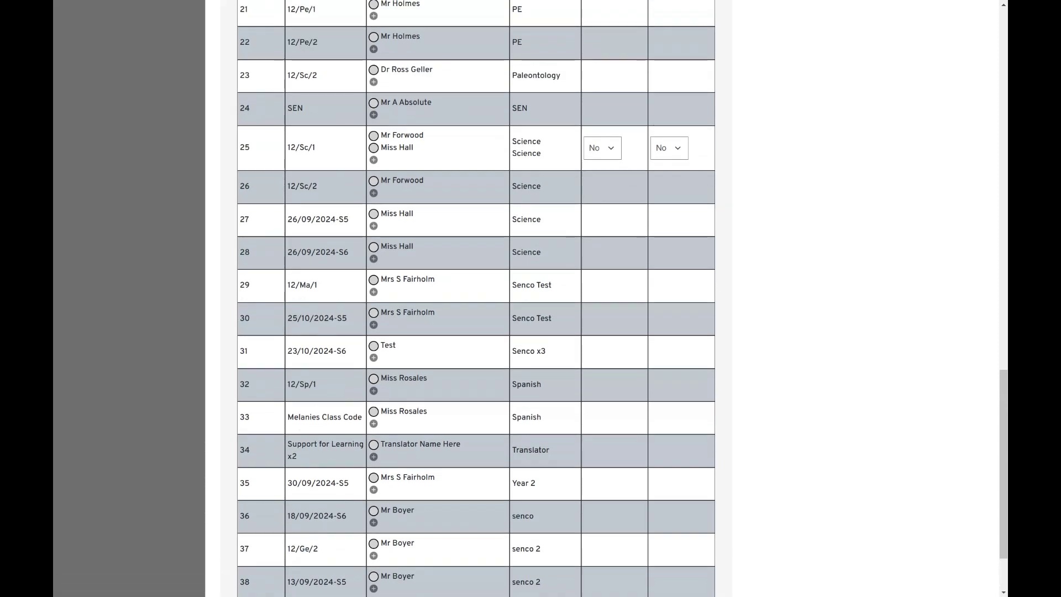
click(374, 103)
scroll(480, 269, up, 4)
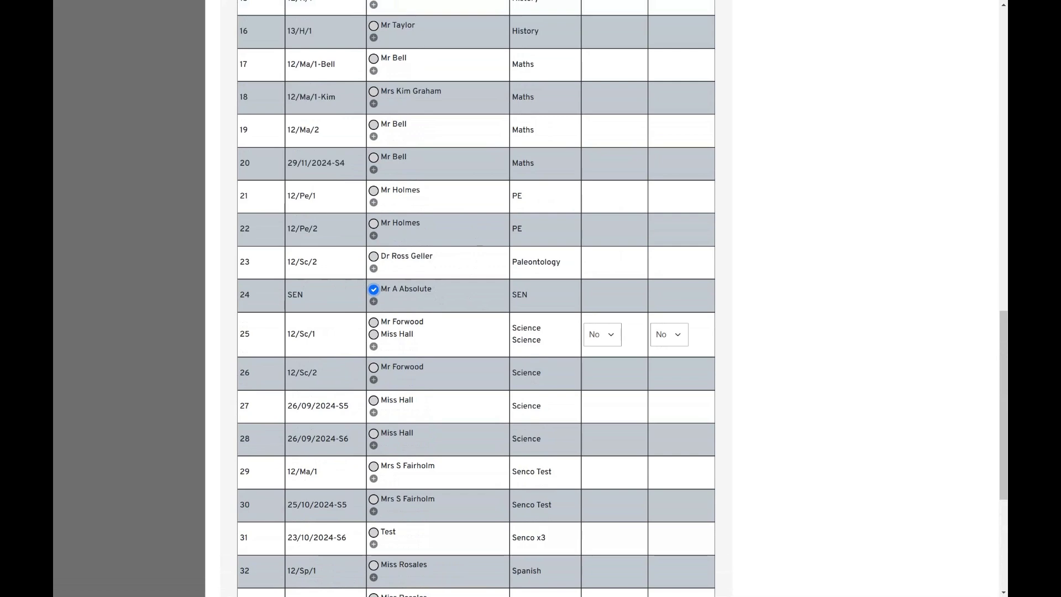
scroll(538, 300, up, 15)
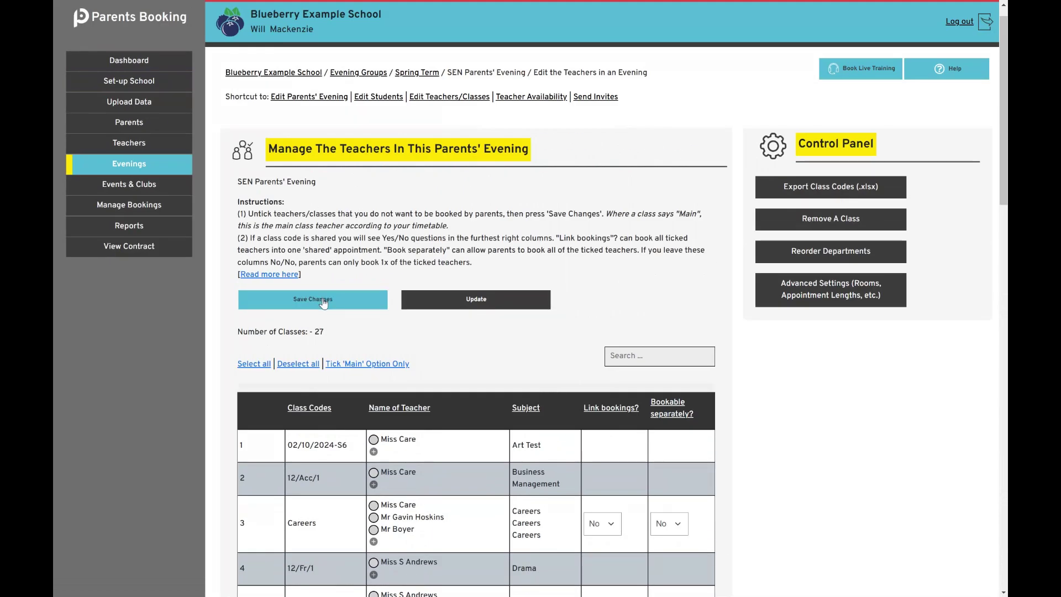
click(323, 301)
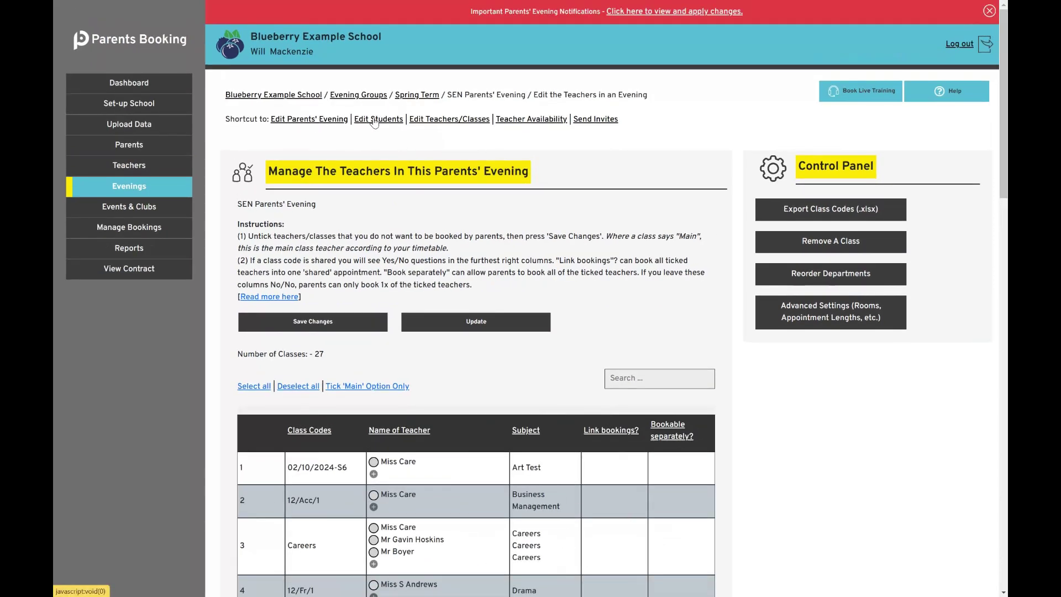
- Open the student list of the SEN Parents' Evening from its entry in the dashboard's upcoming events
click(375, 121)
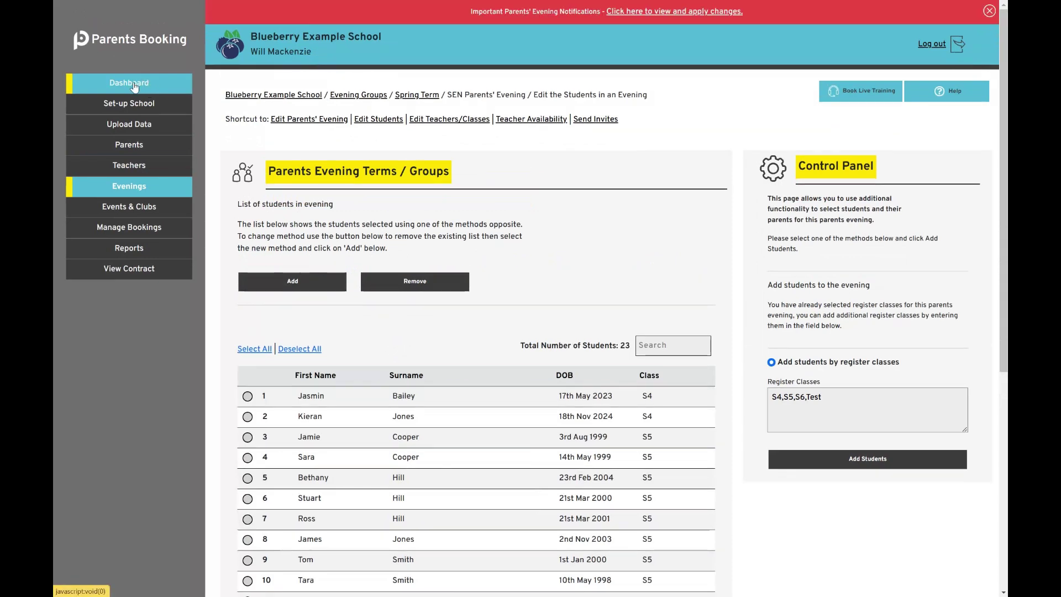
click(134, 84)
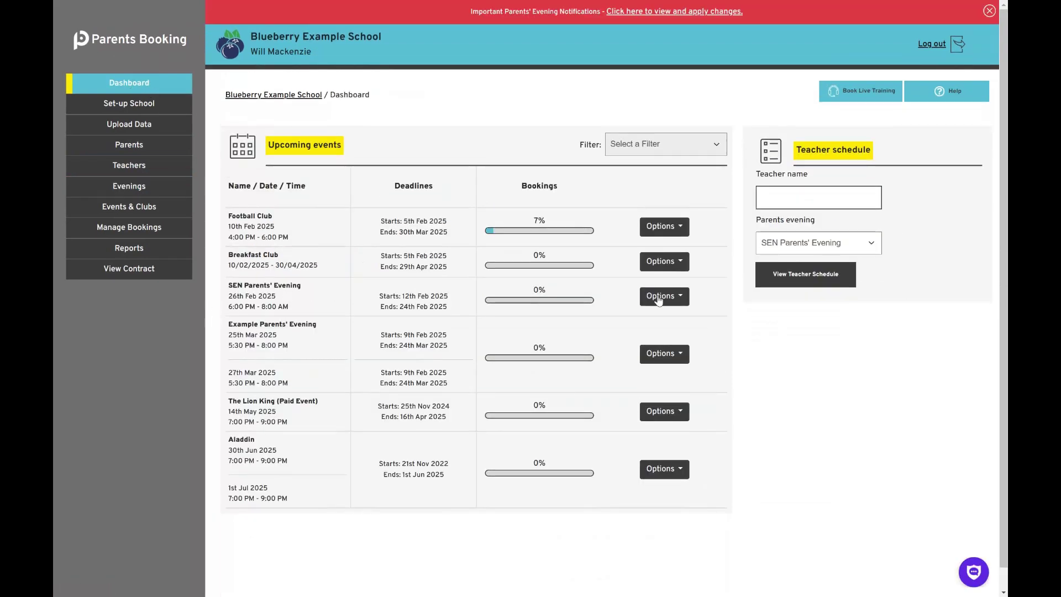
click(658, 299)
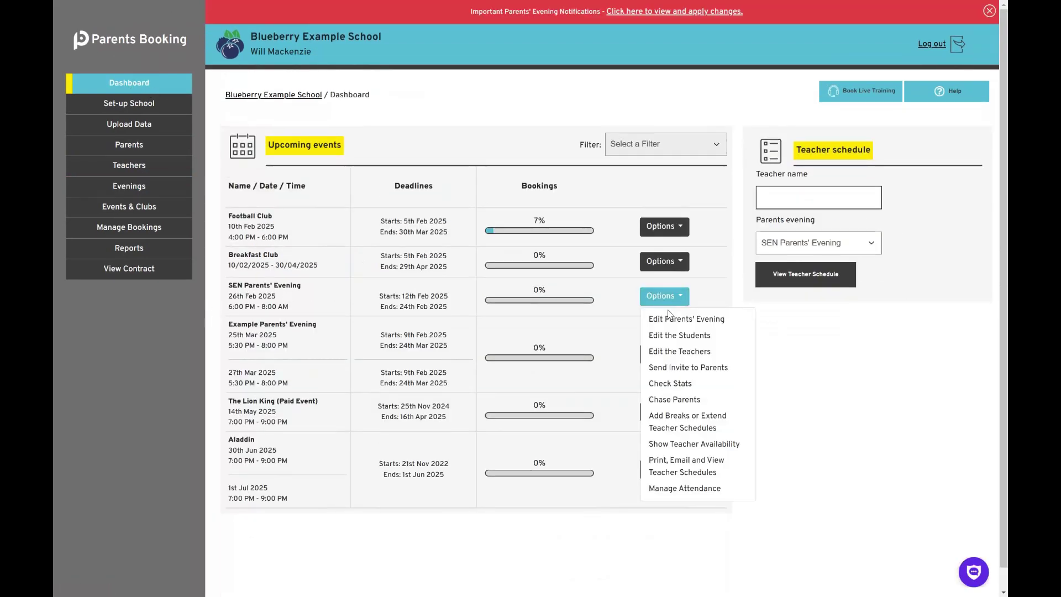
click(675, 338)
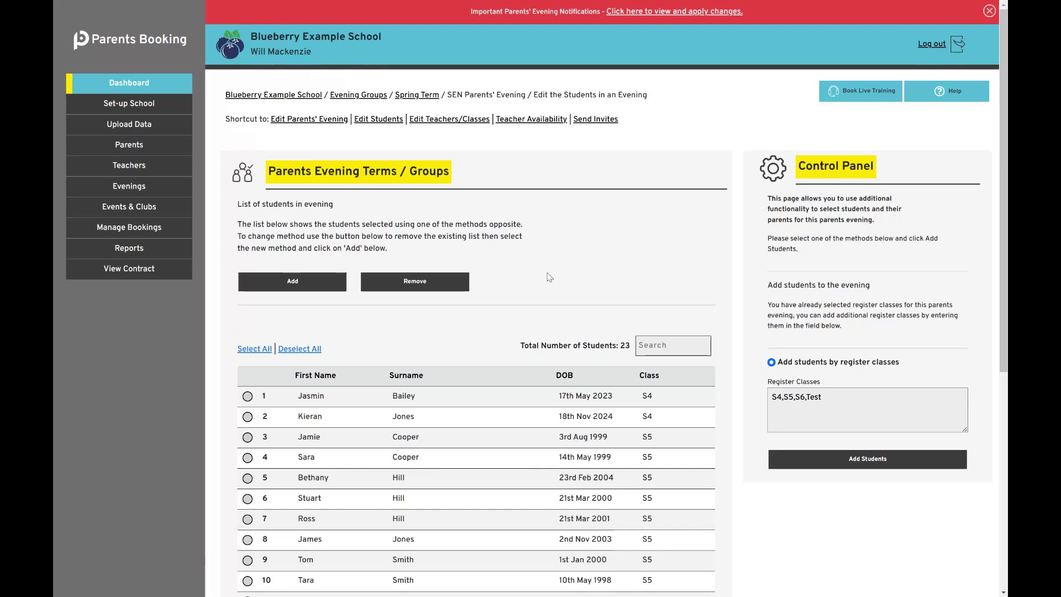
- Delete all students currently listed in the SEN Parents' Evening and confirm the deletion
scroll(550, 277, down, 3)
scroll(487, 198, down, 3)
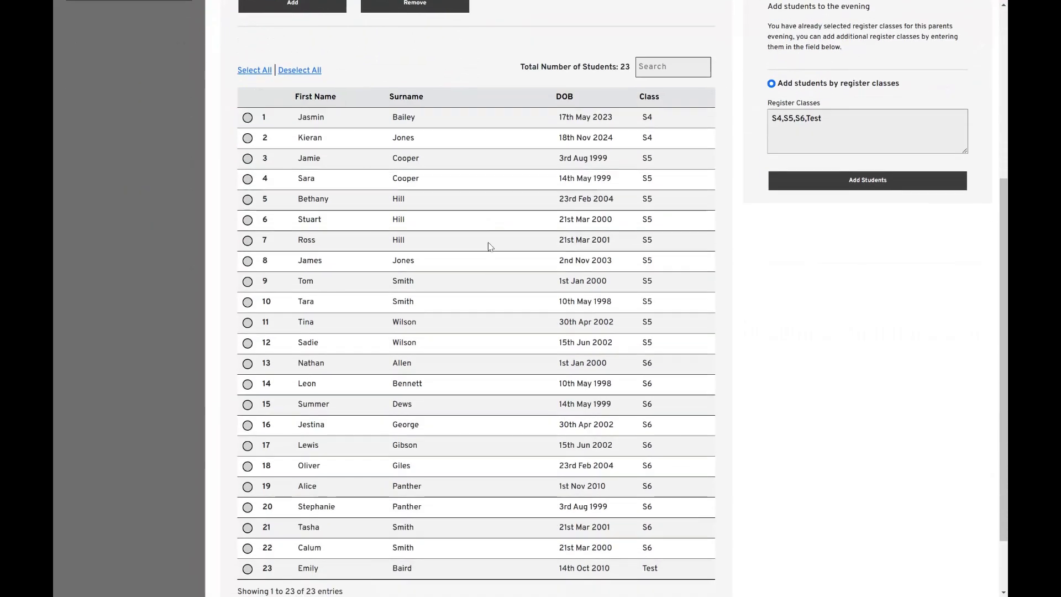
scroll(504, 348, up, 3)
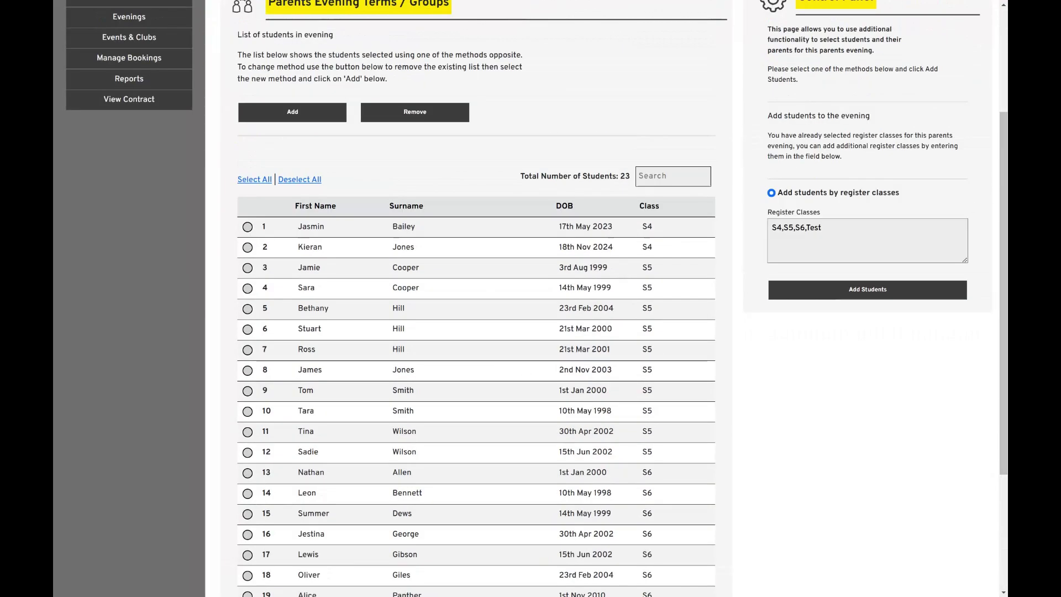
scroll(375, 226, down, 3)
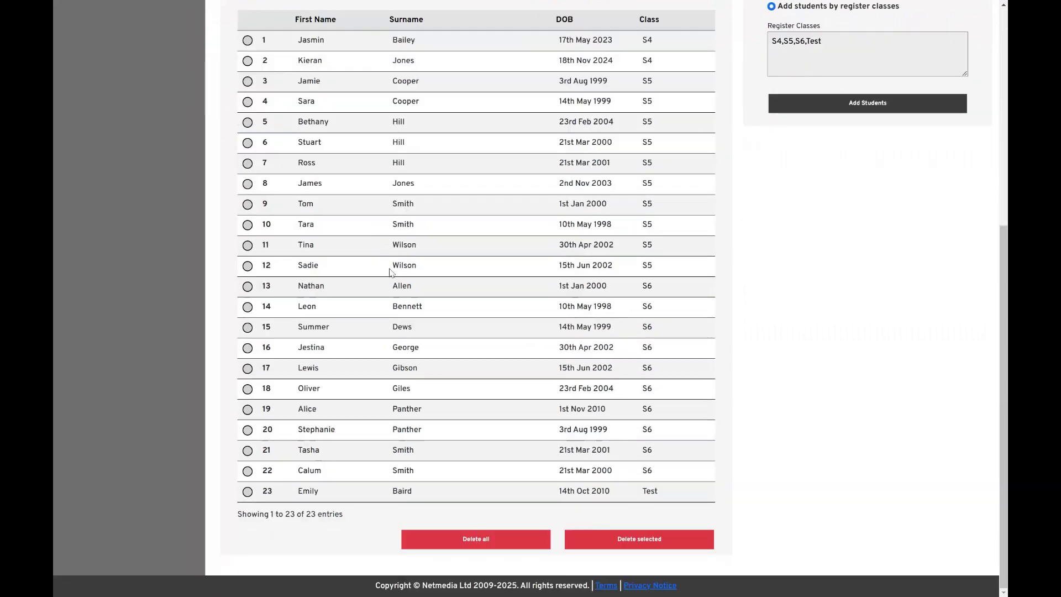
click(475, 540)
scroll(485, 208, up, 6)
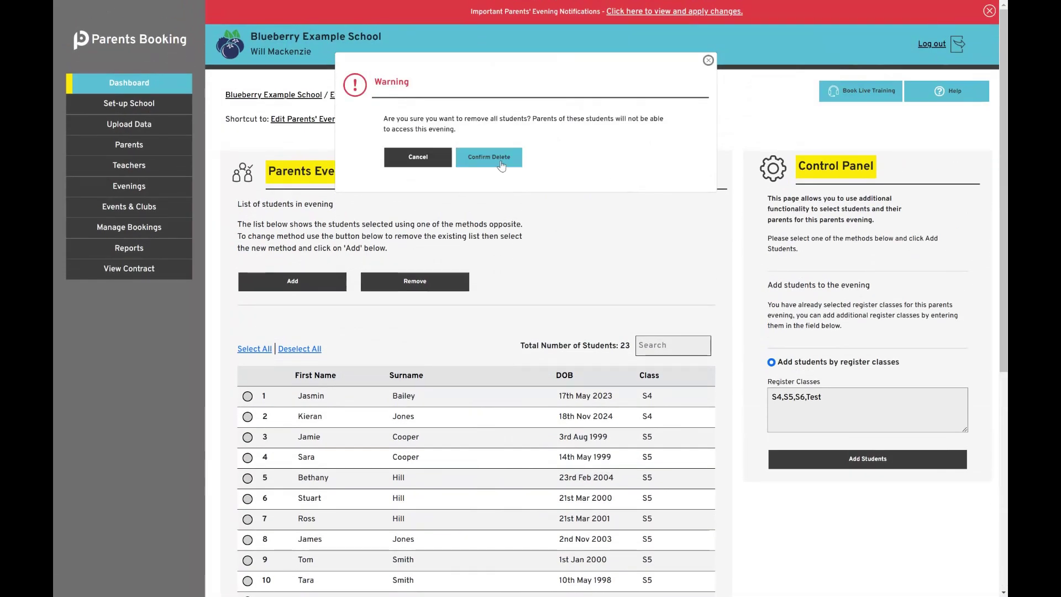
key(Return)
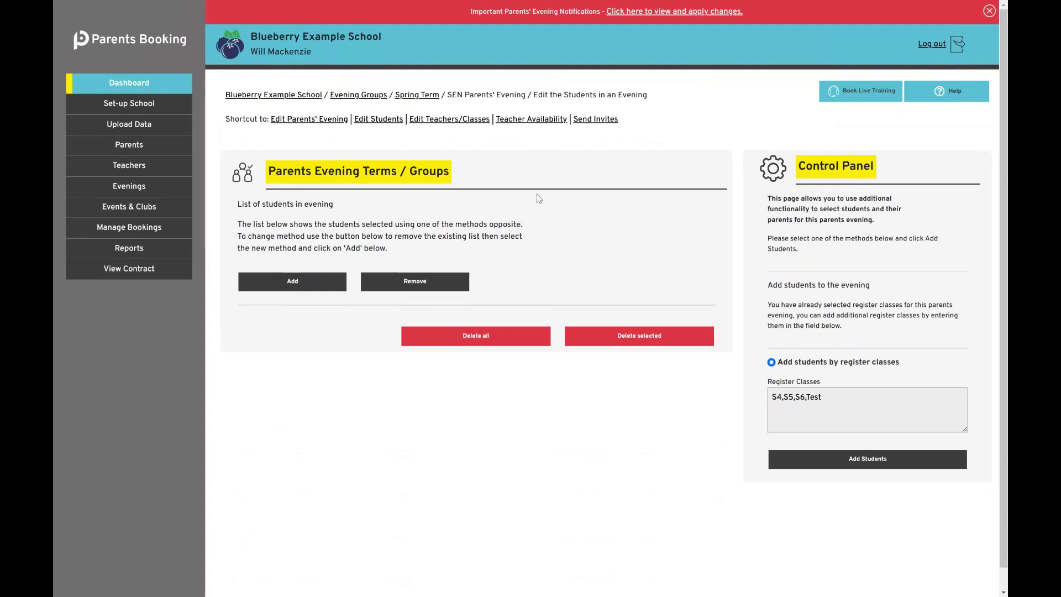
- Add the whole class with class code SEN to the evening's student list
click(295, 287)
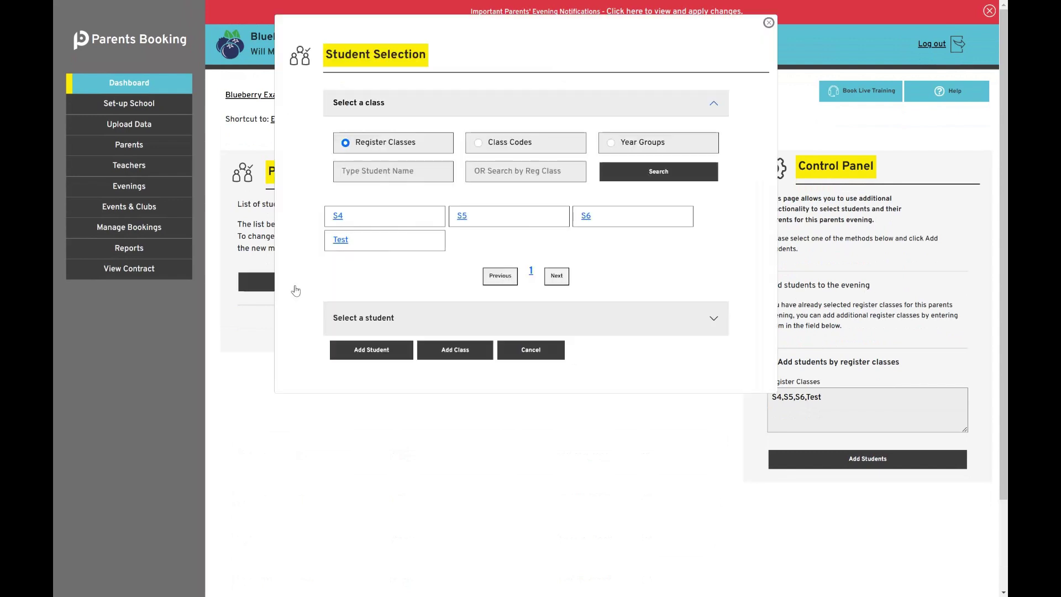
click(479, 143)
click(597, 325)
click(598, 325)
click(598, 325)
click(598, 325)
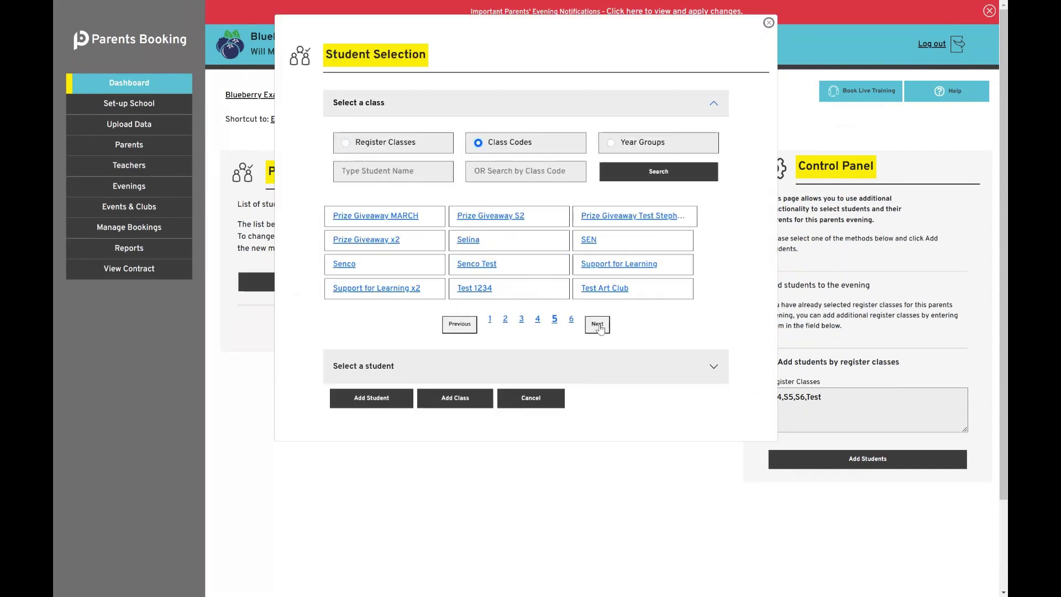
click(632, 240)
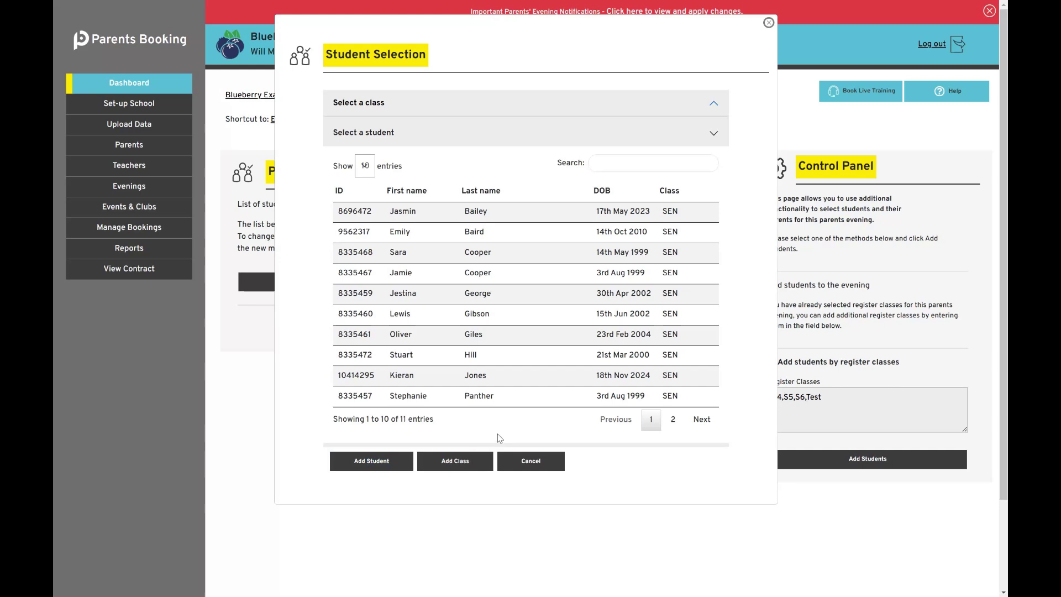
click(475, 461)
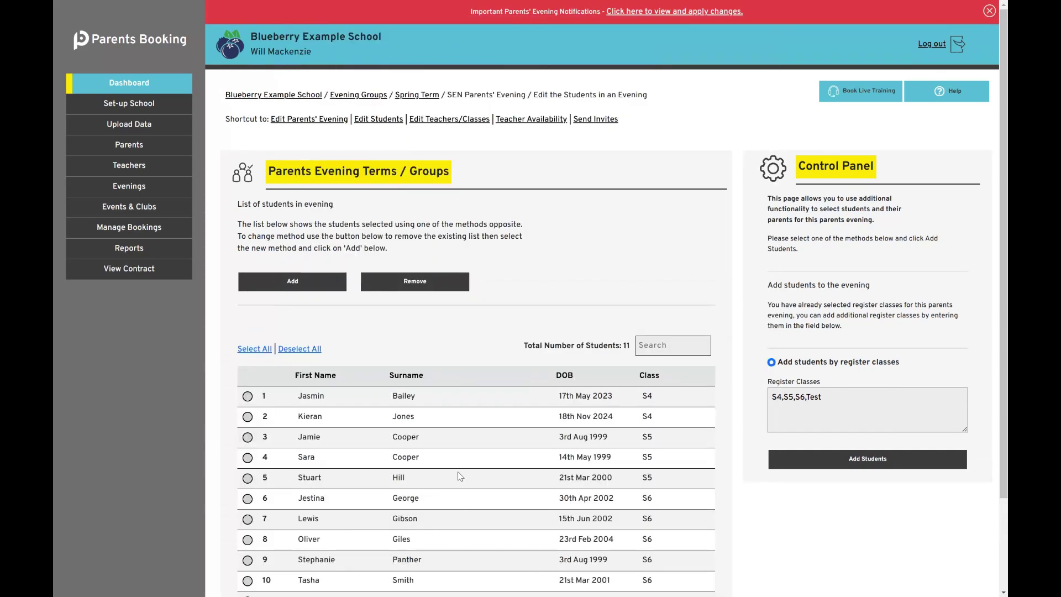